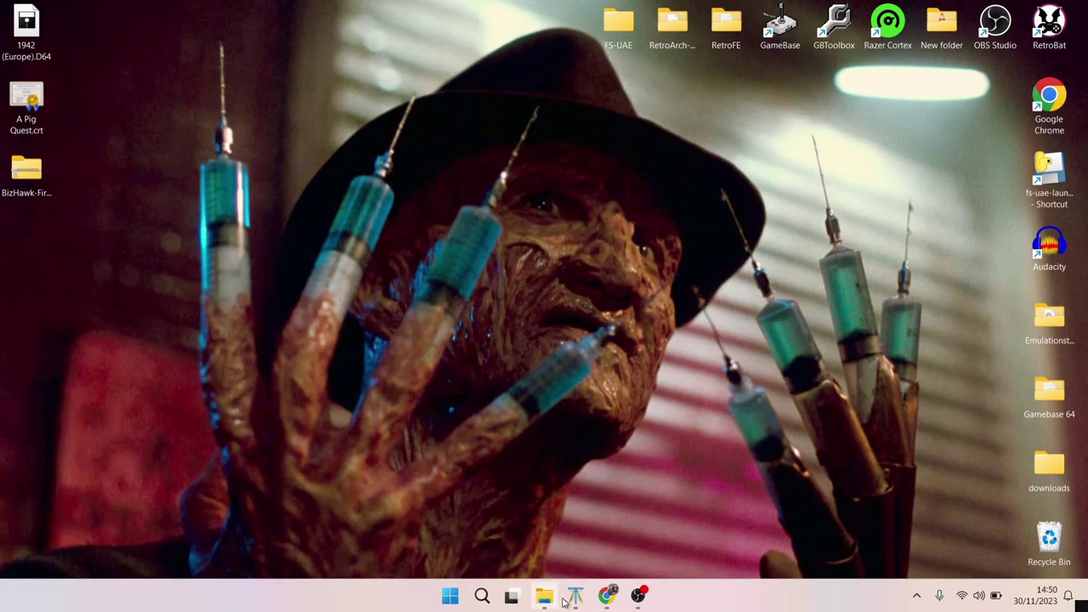
Step: Bring Chrome forward showing the TASVideos BizHawk page's Downloads section
{"action": "left_click", "coordinate": [607, 597]}
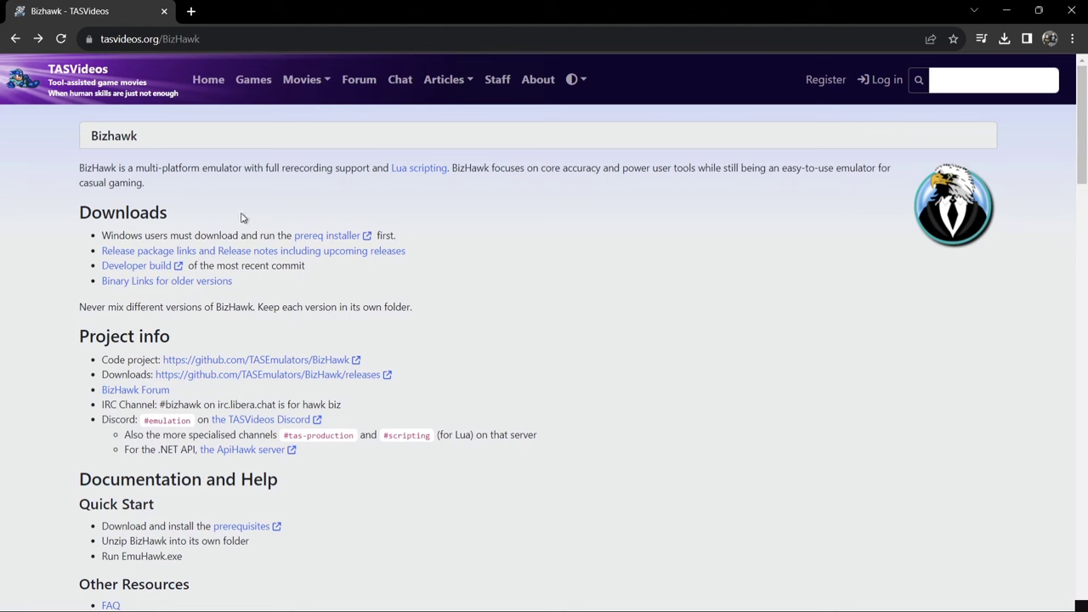
Step: Download bizhawk_prereqs_v2.4.8_1.zip from the BizHawk-Prereqs 2.4.8_1 release assets
{"action": "left_click", "coordinate": [322, 243]}
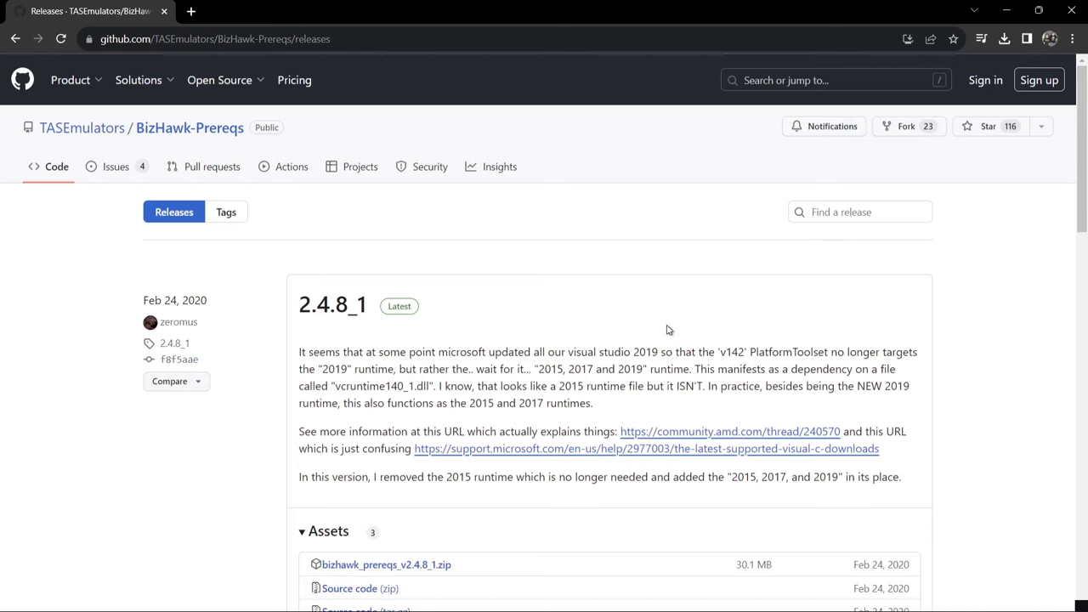
{"action": "scroll", "coordinate": [1085, 191], "scroll_direction": "down", "scroll_amount": 2}
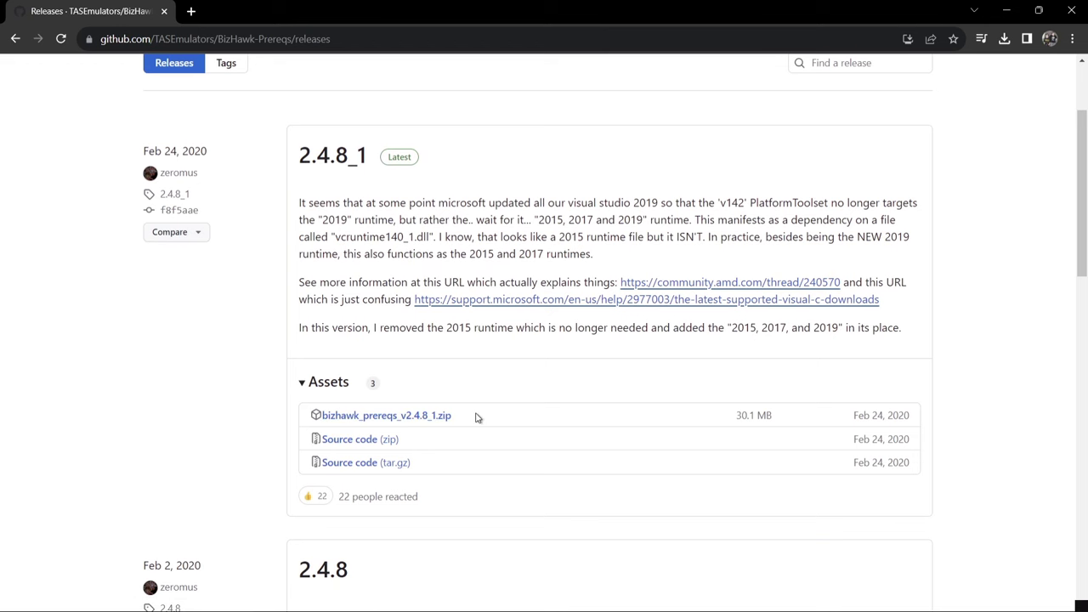
{"action": "left_click", "coordinate": [407, 417]}
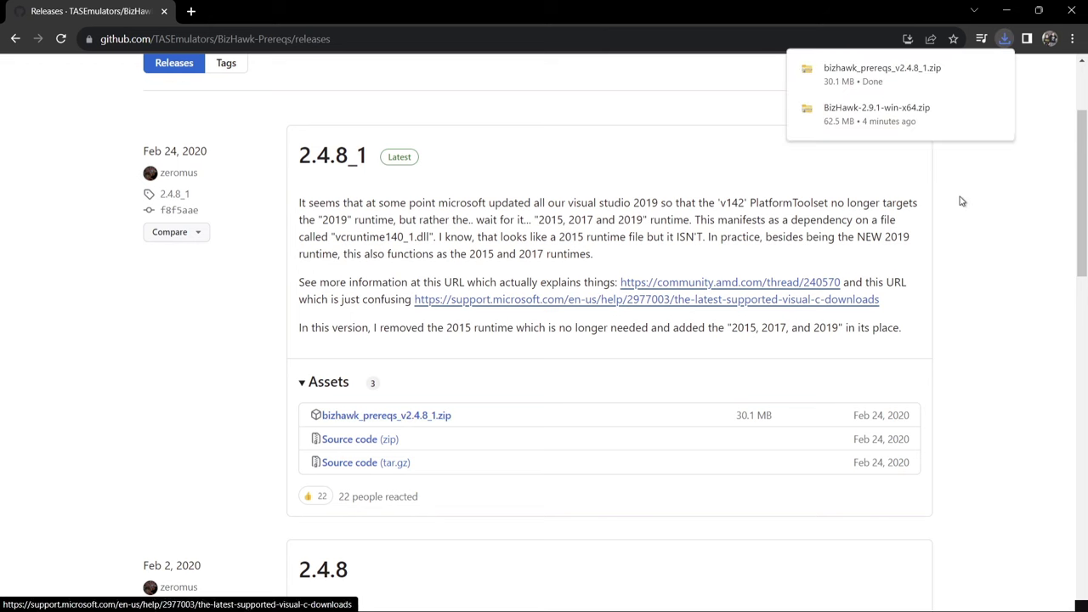
Step: Copy bizhawk_prereqs.exe from the prerequisites zip onto the desktop and close the zip
{"action": "left_click", "coordinate": [881, 81]}
{"action": "double_click", "coordinate": [759, 6]}
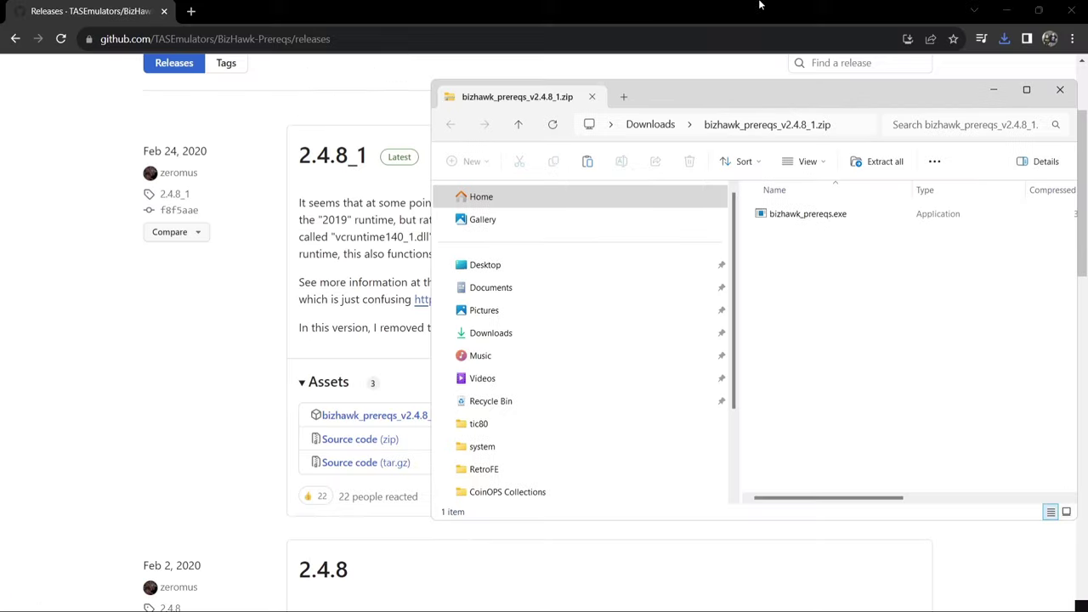
{"action": "left_click", "coordinate": [982, 10]}
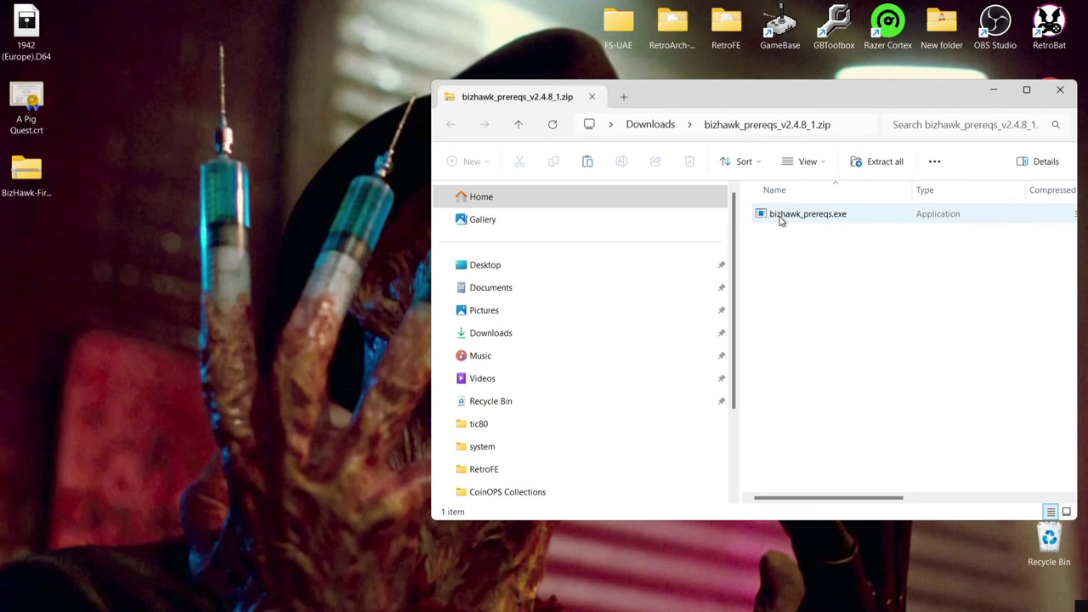
{"action": "left_click_drag", "start_coordinate": [780, 219], "coordinate": [244, 188]}
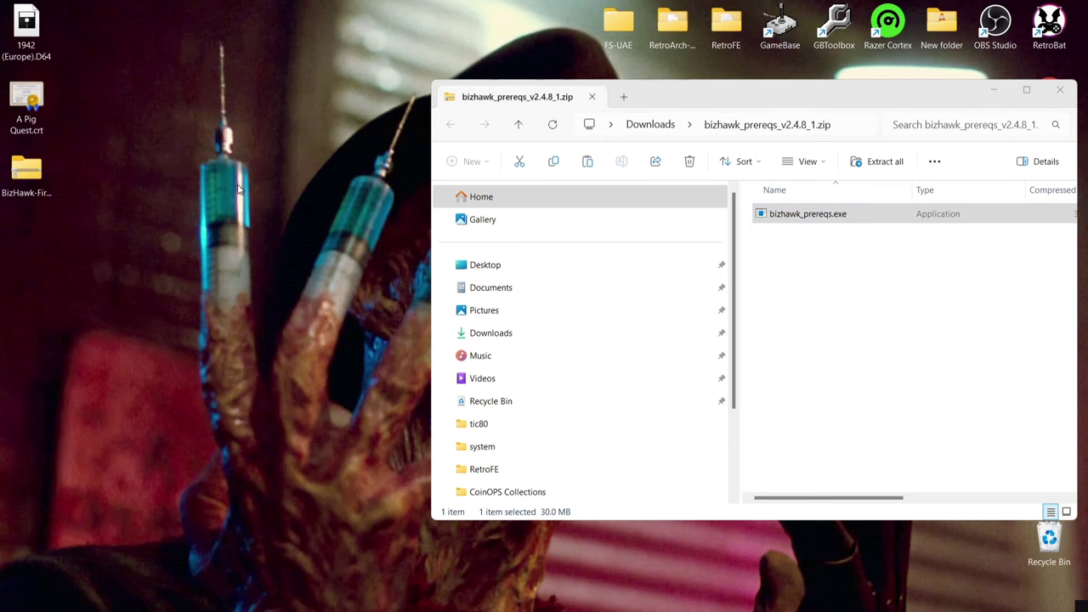
{"action": "left_click", "coordinate": [1061, 91]}
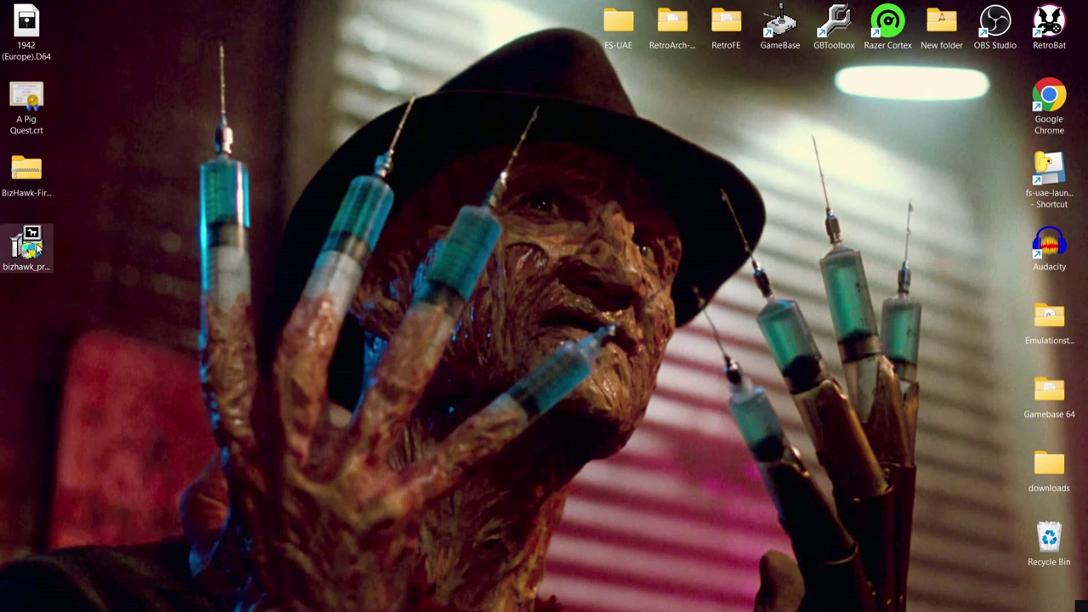
{"action": "left_click", "coordinate": [37, 246]}
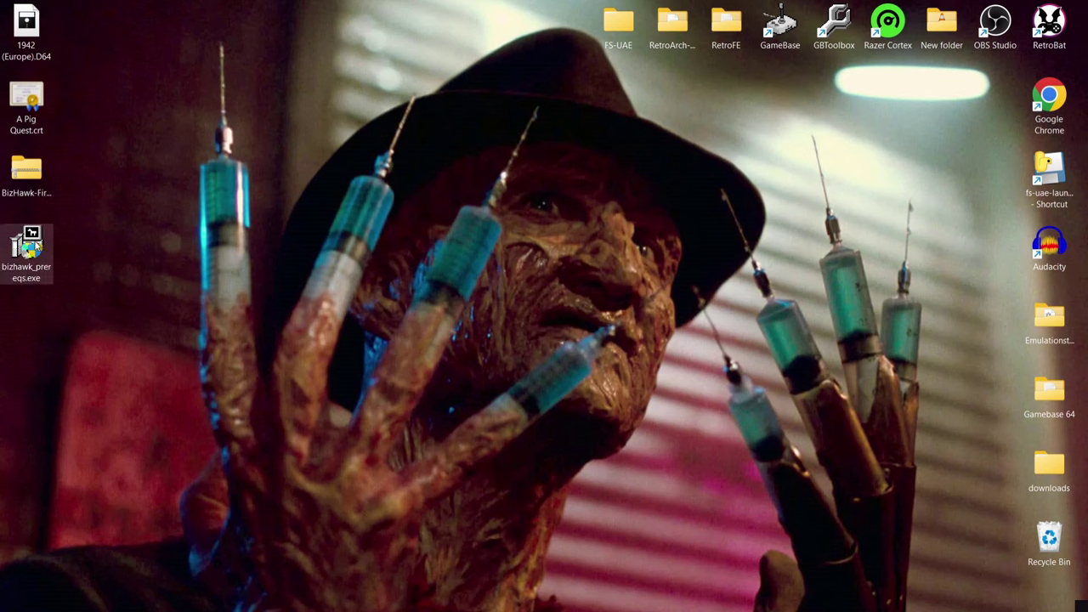
Step: Run bizhawk_prereqs.exe through to completion, then delete the installer from the desktop
{"action": "double_click", "coordinate": [37, 245]}
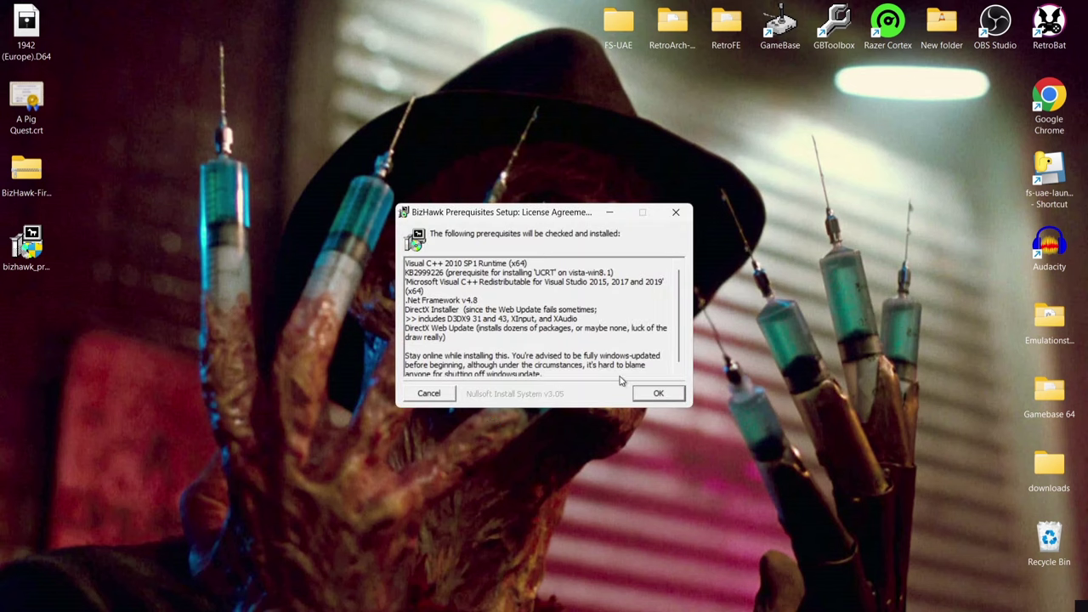
{"action": "left_click", "coordinate": [659, 393]}
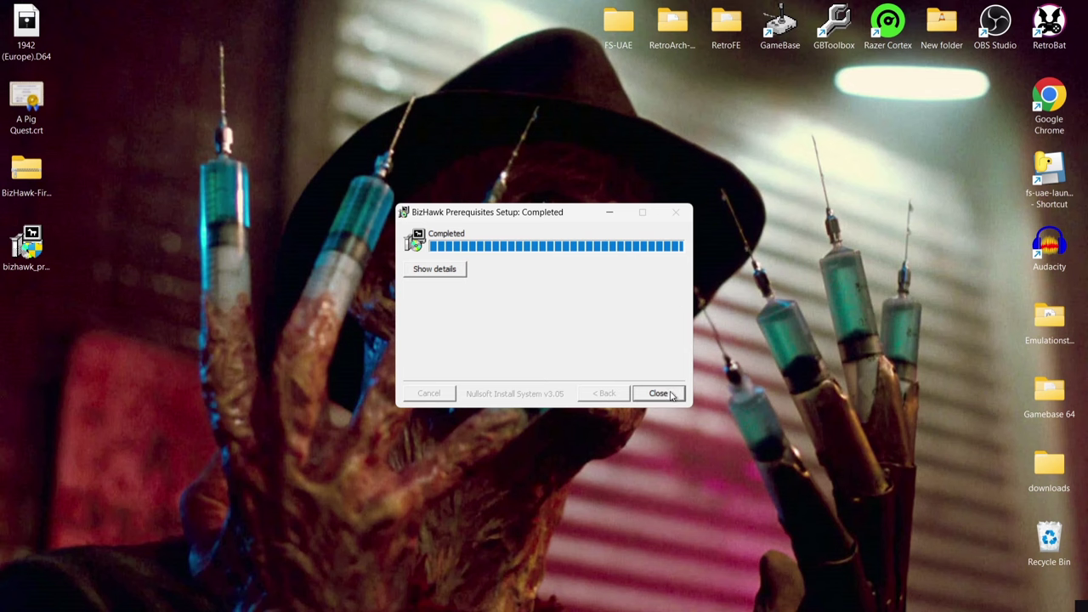
{"action": "left_click", "coordinate": [660, 394]}
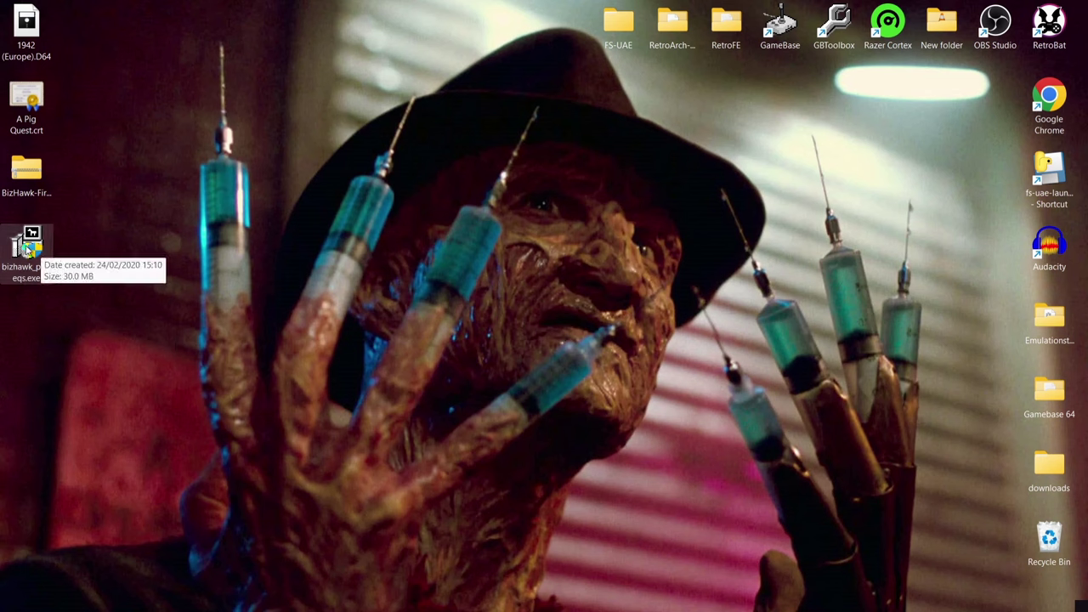
{"action": "right_click", "coordinate": [28, 247]}
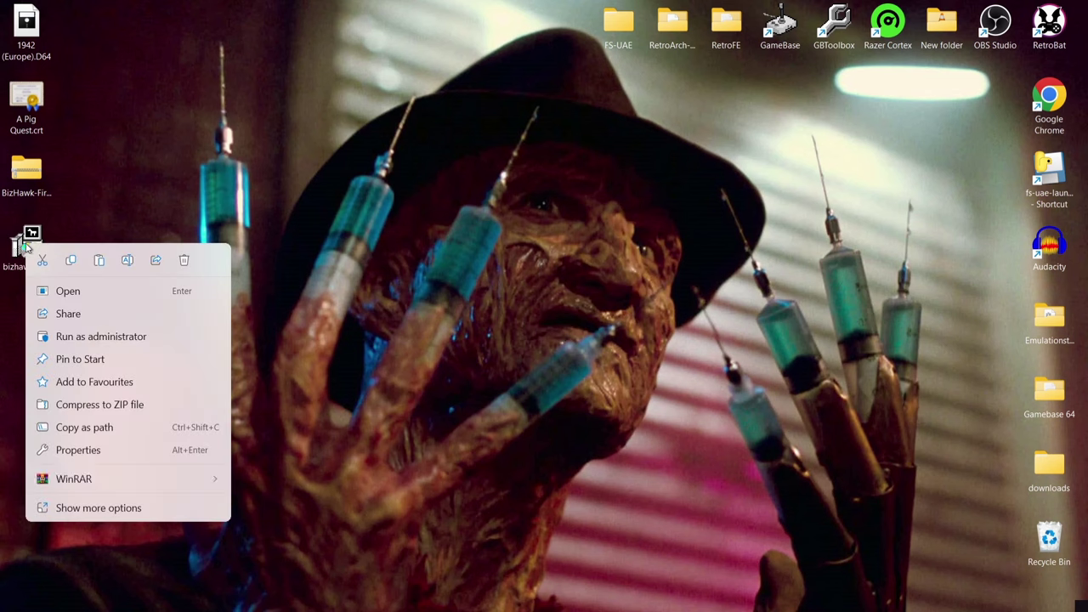
{"action": "left_click", "coordinate": [183, 260]}
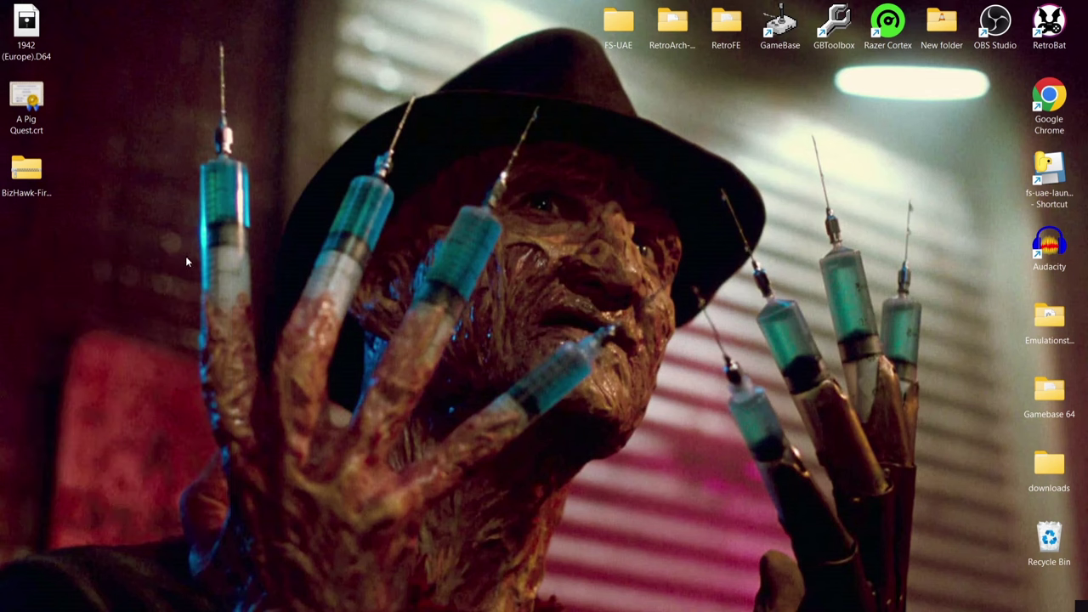
Step: Download BizHawk-2.9.1-win-x64.zip via Release History's BizHawk 2.9.1 Windows link
{"action": "mouse_move", "coordinate": [646, 607]}
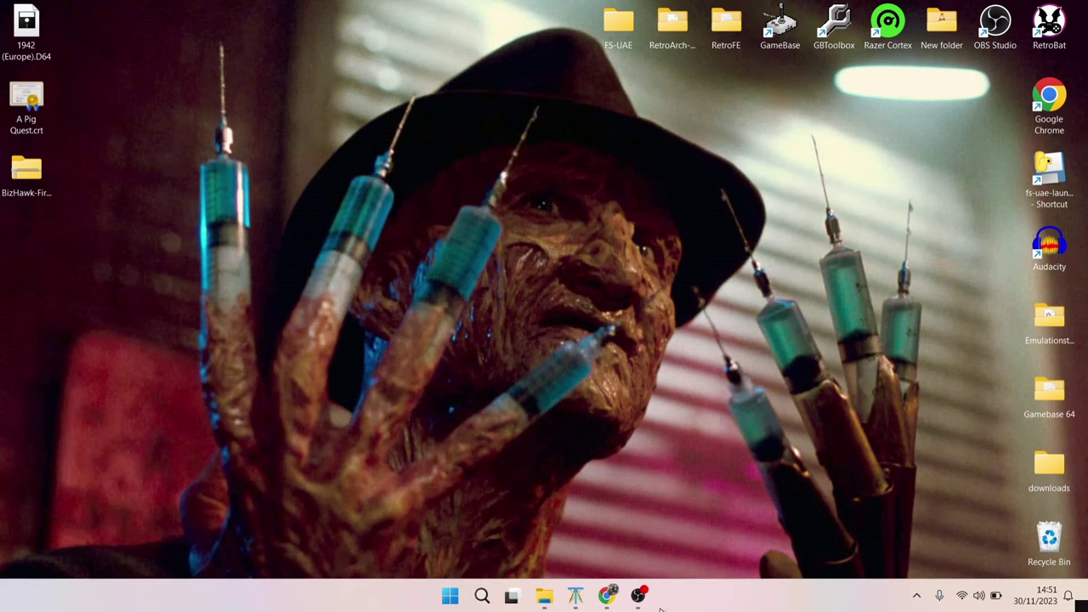
{"action": "left_click", "coordinate": [616, 599]}
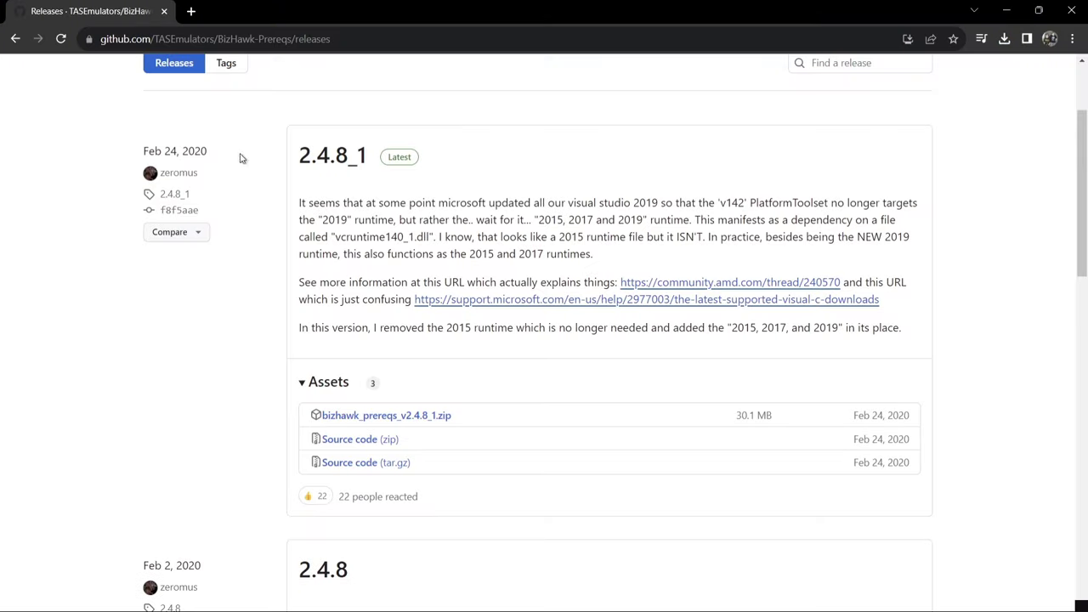
{"action": "left_click", "coordinate": [17, 40]}
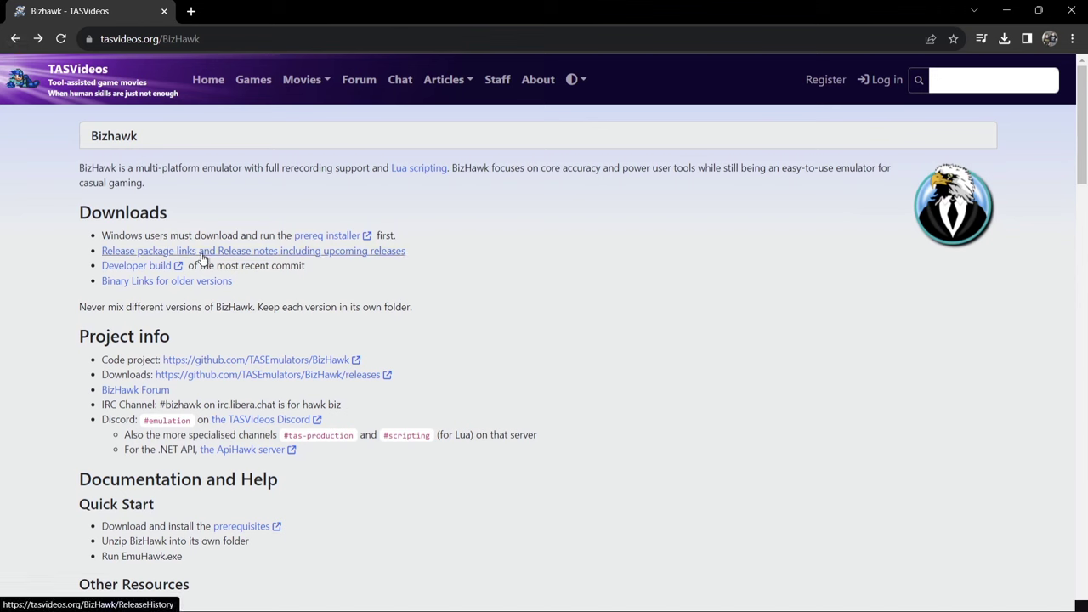
{"action": "left_click", "coordinate": [265, 257]}
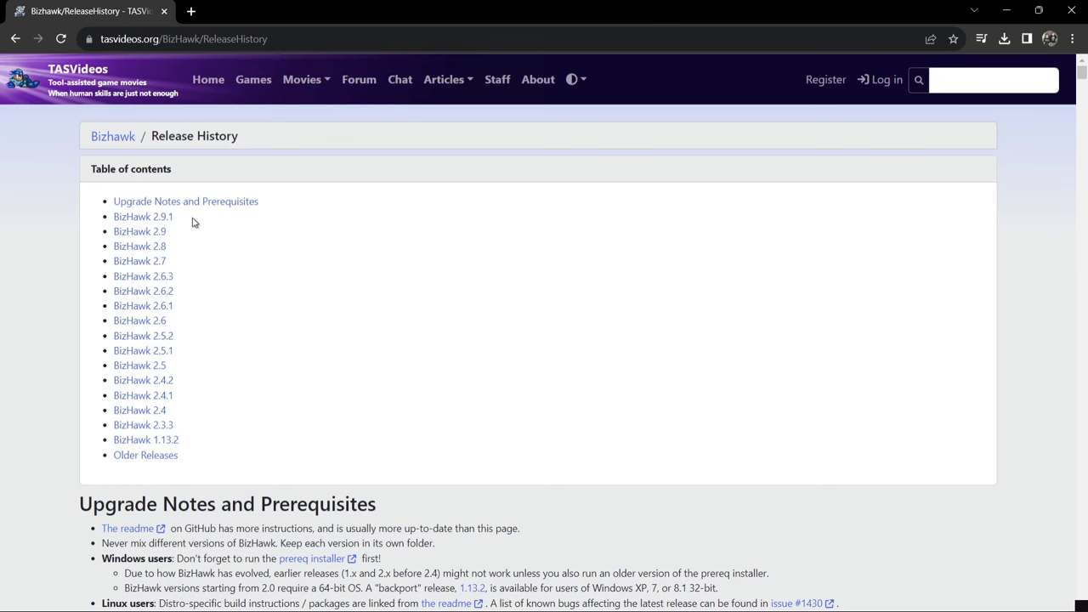
{"action": "left_click", "coordinate": [157, 219]}
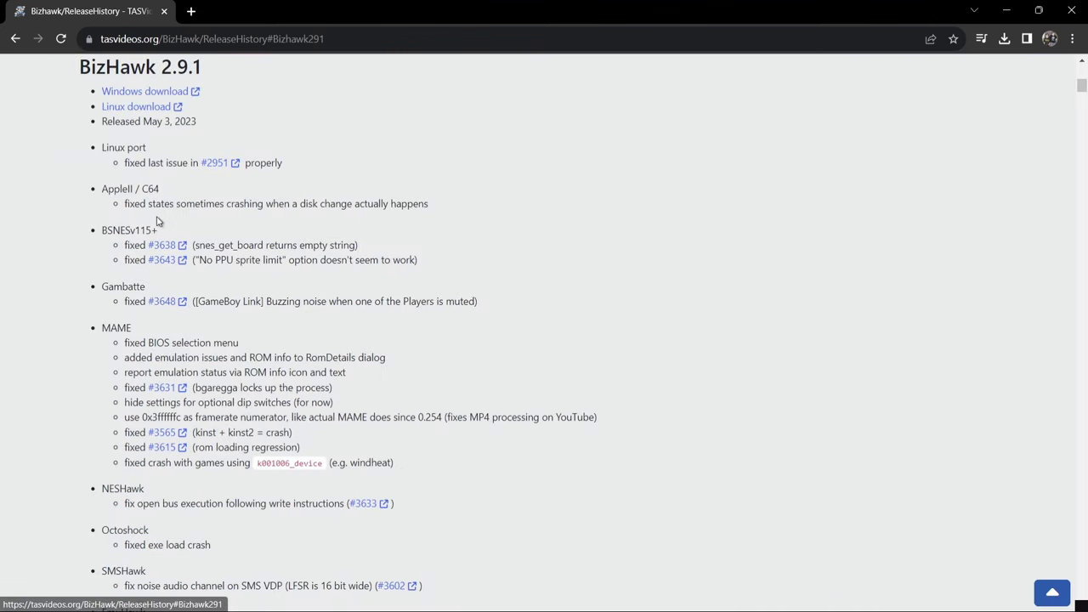
{"action": "left_click", "coordinate": [149, 93]}
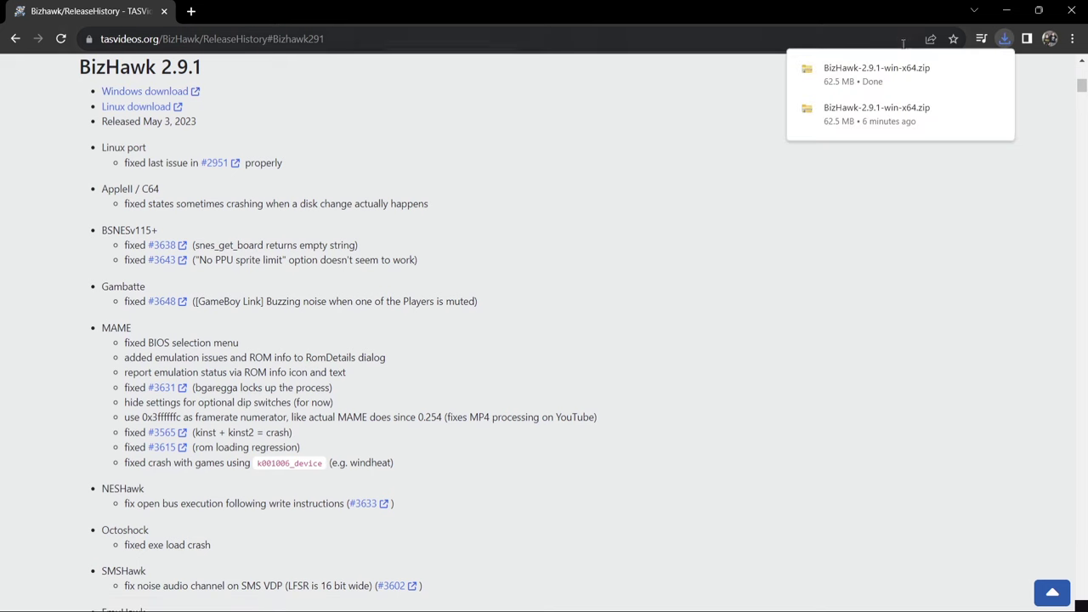
{"action": "mouse_move", "coordinate": [913, 80]}
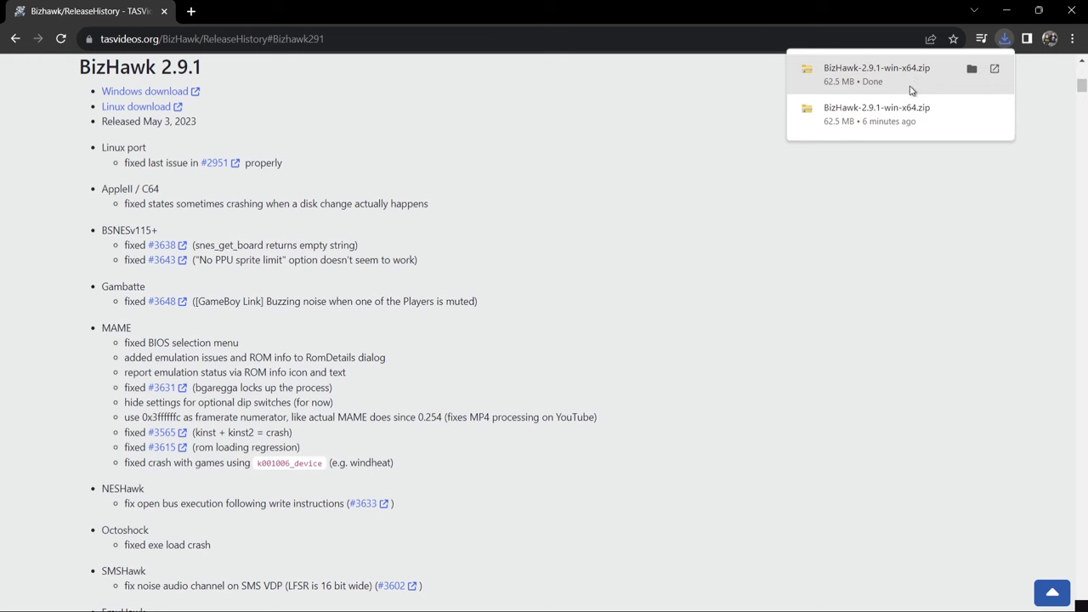
Step: Open the BizHawk zip and create a new desktop folder named 'Bizhawk'
{"action": "left_click", "coordinate": [912, 87]}
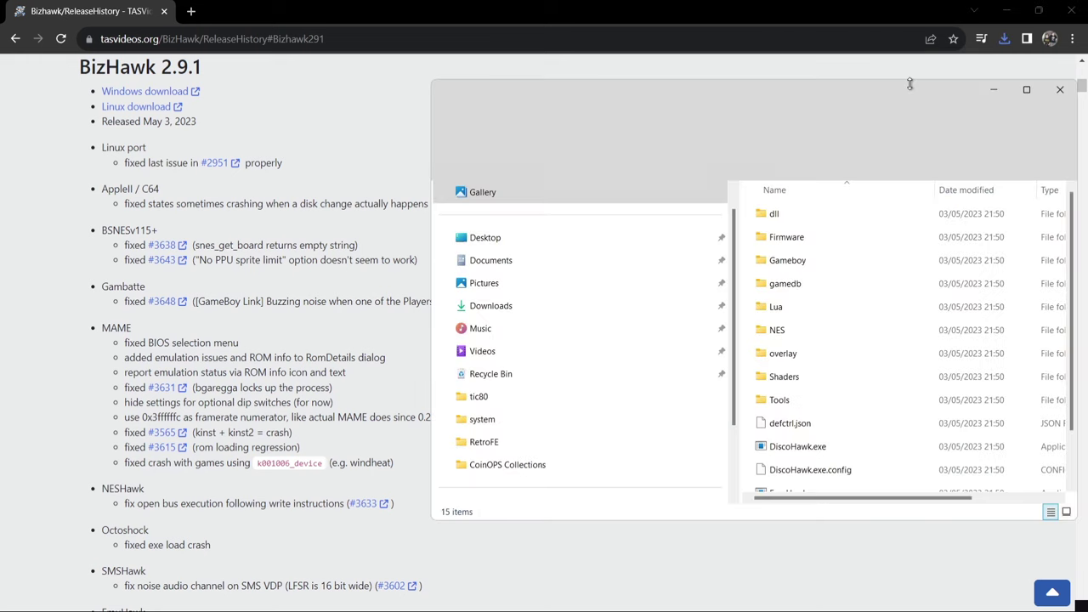
{"action": "left_click", "coordinate": [1007, 10]}
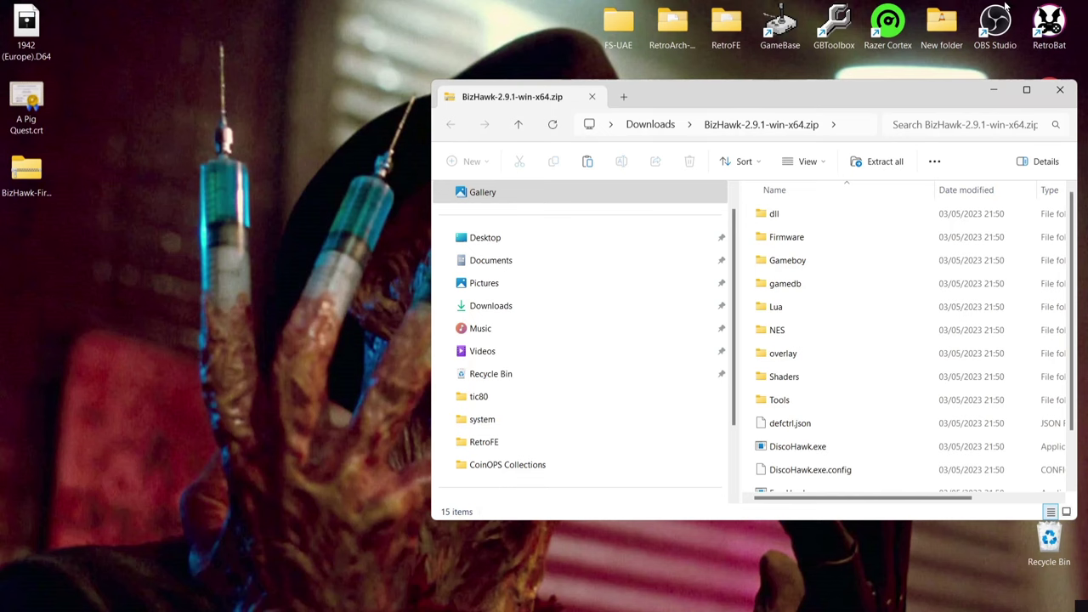
{"action": "right_click", "coordinate": [137, 250]}
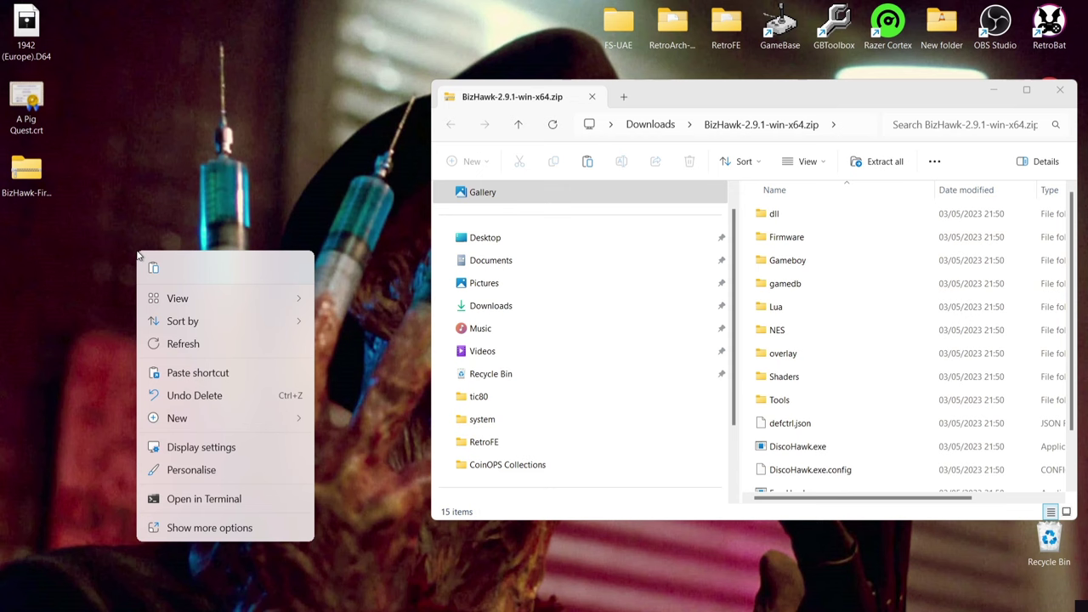
{"action": "mouse_move", "coordinate": [222, 424]}
{"action": "left_click", "coordinate": [357, 417]}
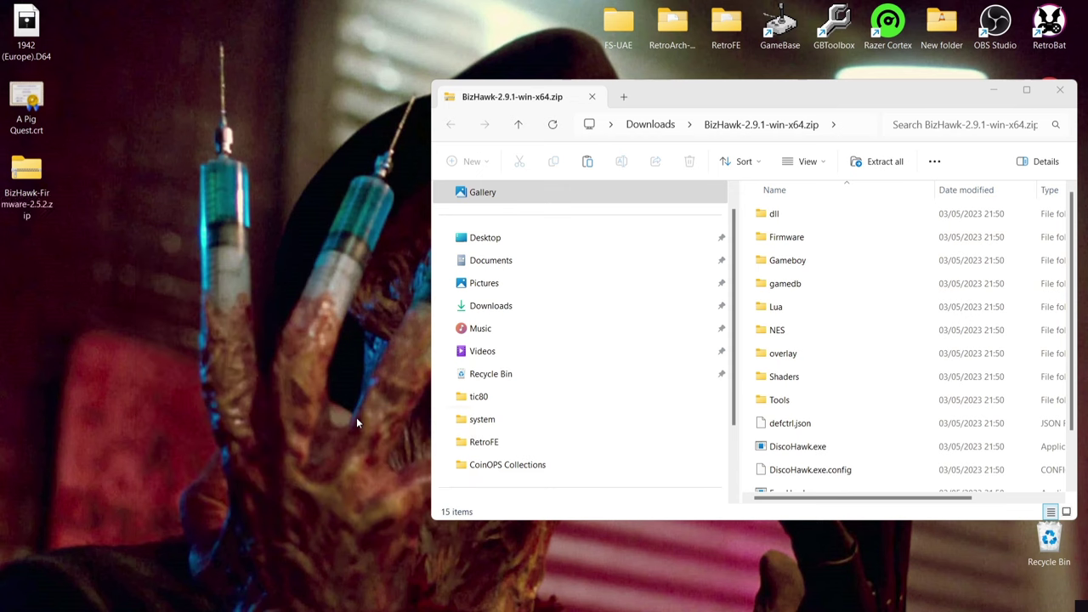
{"action": "type", "text": "Bi"}
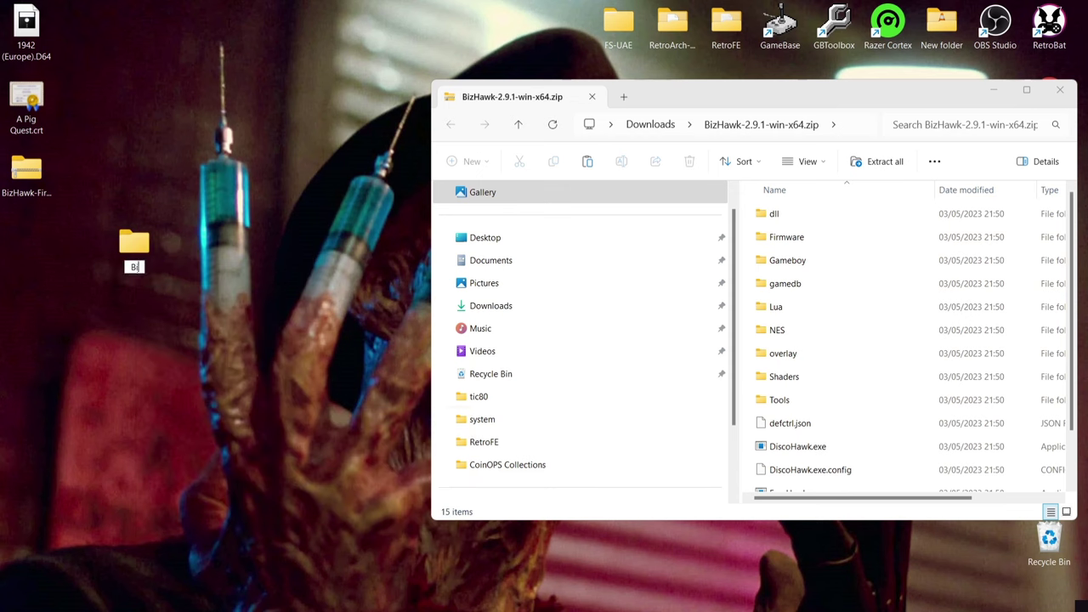
{"action": "type", "text": "zhawk"}
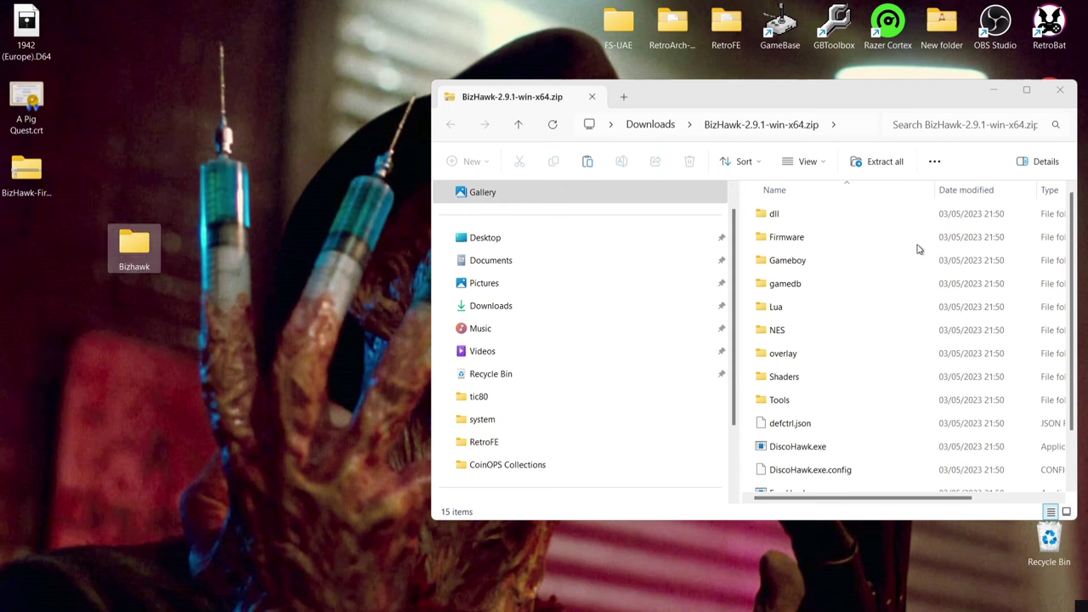
Step: Copy every item in the BizHawk zip into the desktop Bizhawk folder
{"action": "left_click", "coordinate": [866, 271]}
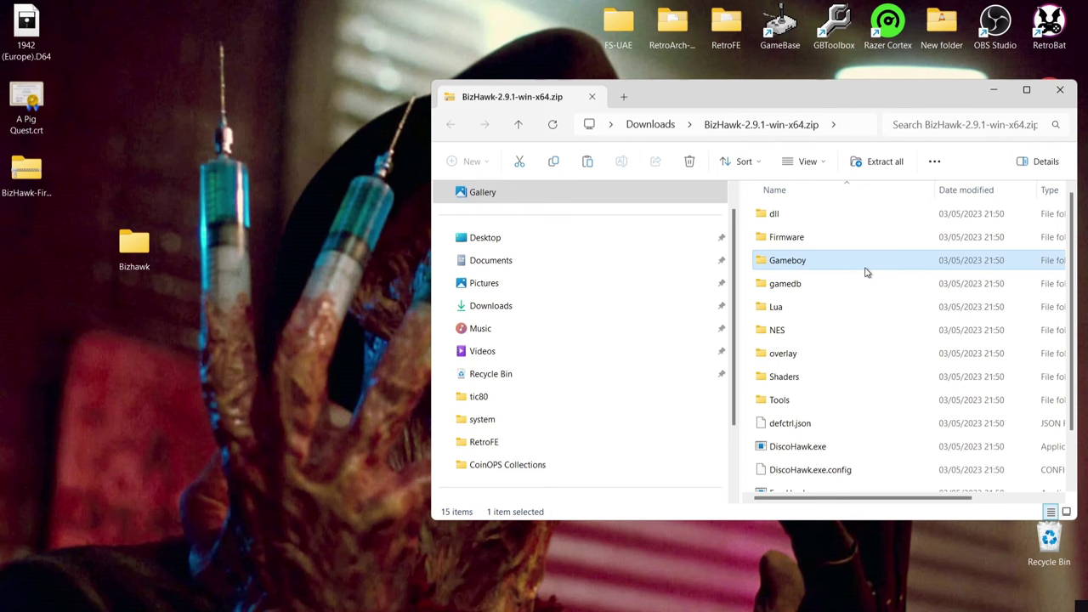
{"action": "left_click", "coordinate": [847, 296]}
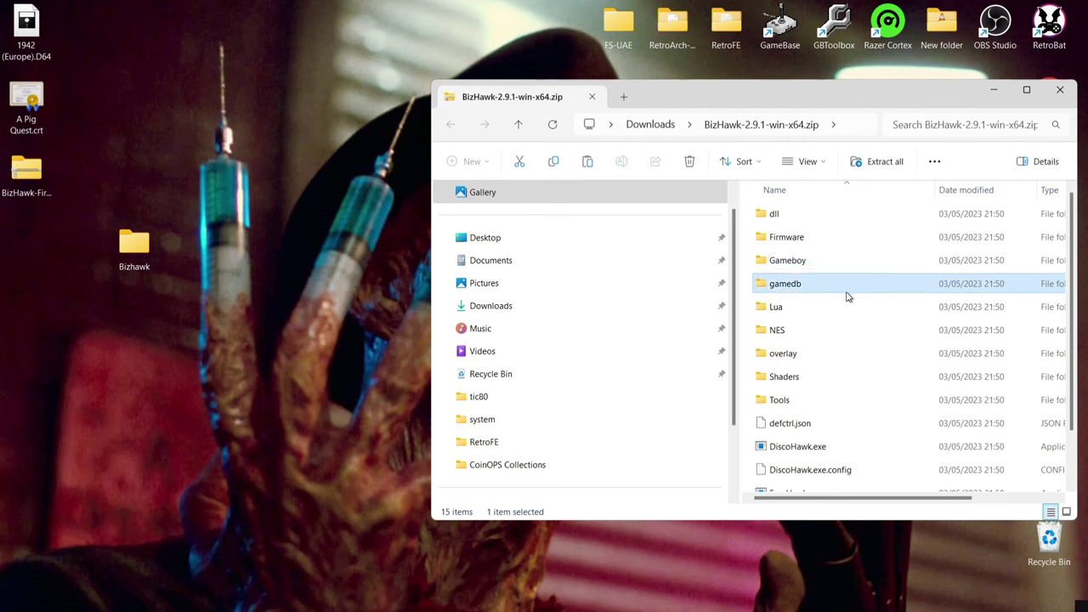
{"action": "key", "text": "ctrl+a"}
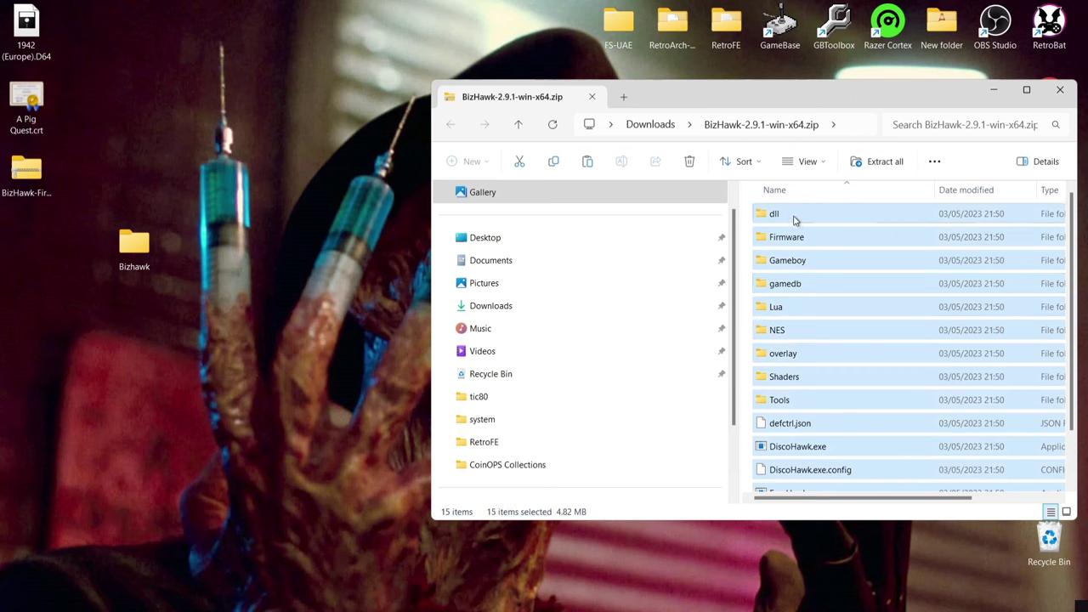
{"action": "left_click_drag", "start_coordinate": [795, 220], "coordinate": [132, 245]}
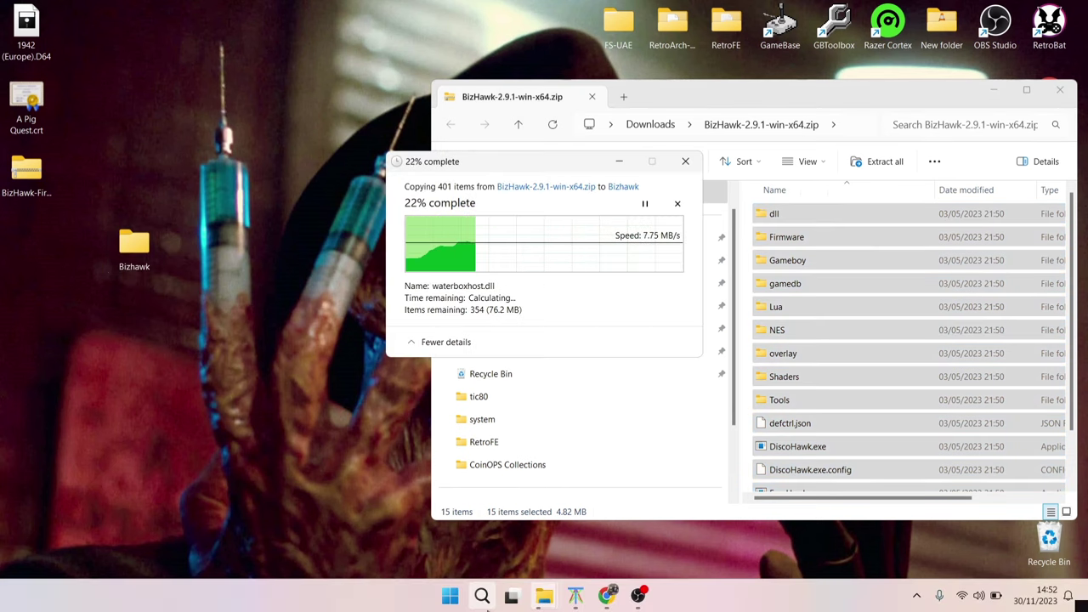
{"action": "mouse_move", "coordinate": [544, 598]}
{"action": "left_click", "coordinate": [608, 597]}
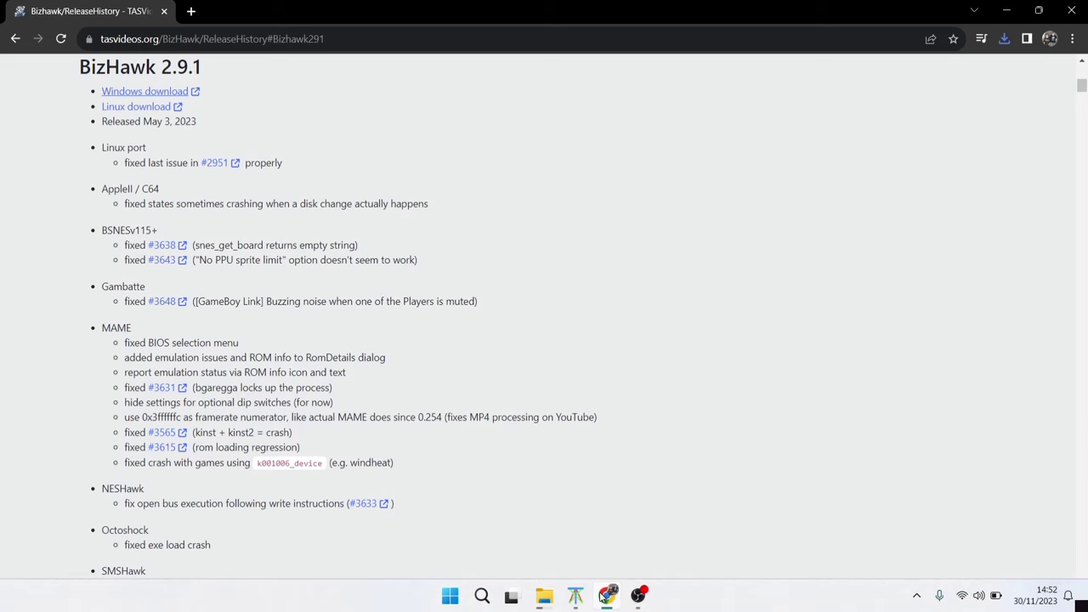
{"action": "left_click", "coordinate": [15, 41]}
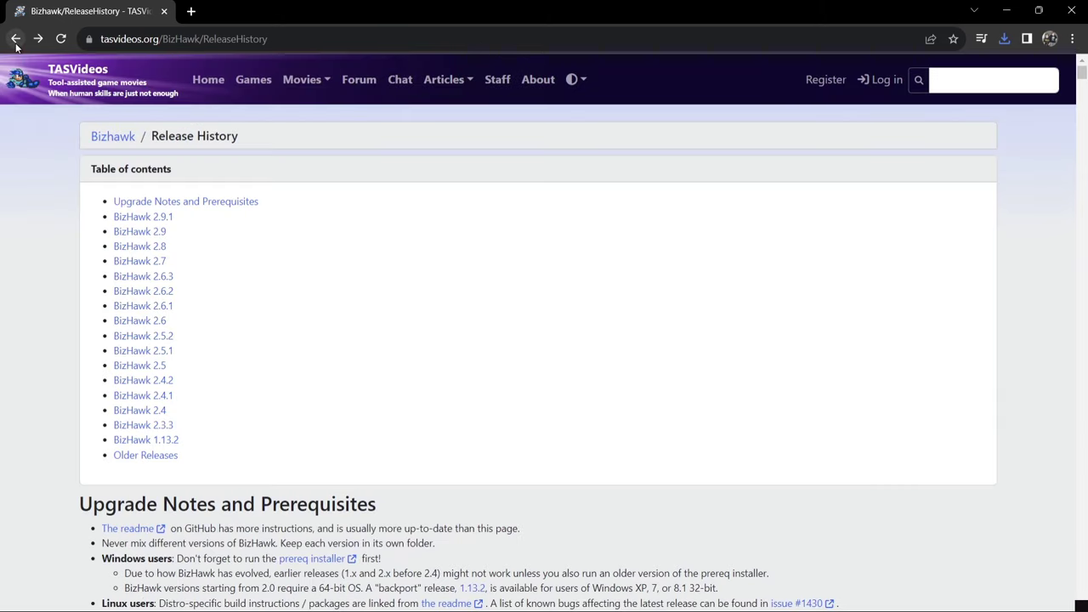
Step: Review the Supported platforms list on the BizHawk main page, then minimize Chrome
{"action": "left_click", "coordinate": [15, 43]}
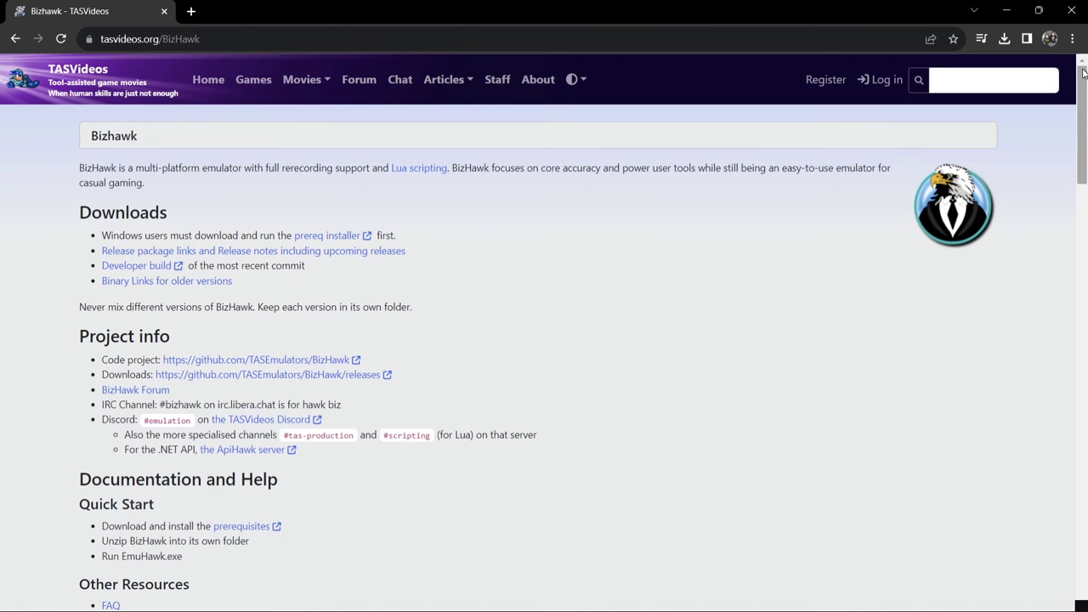
{"action": "left_click_drag", "start_coordinate": [1083, 73], "coordinate": [1083, 225]}
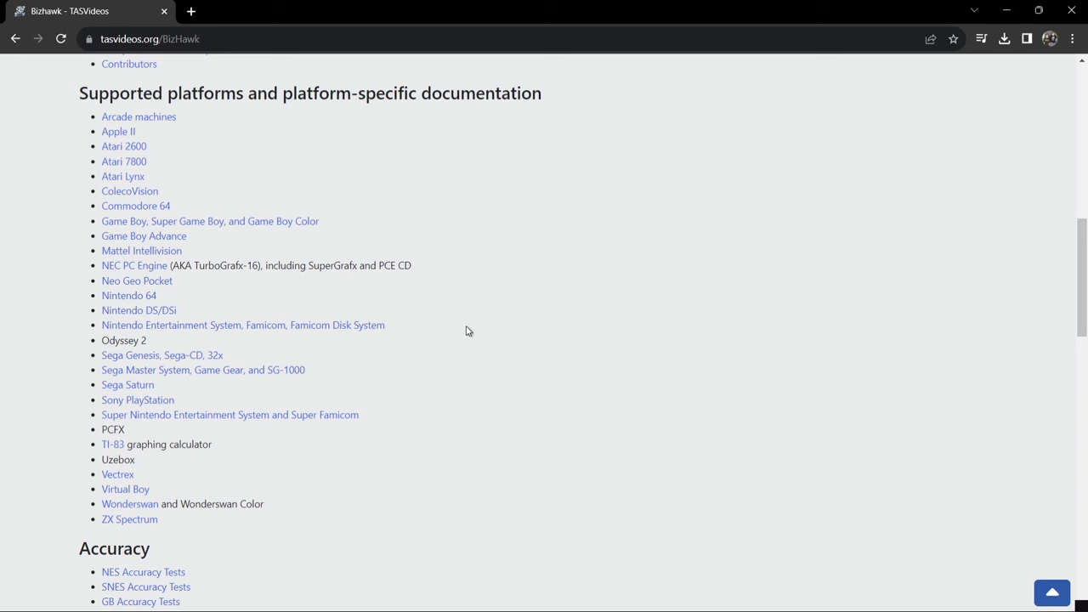
{"action": "left_click", "coordinate": [1007, 10]}
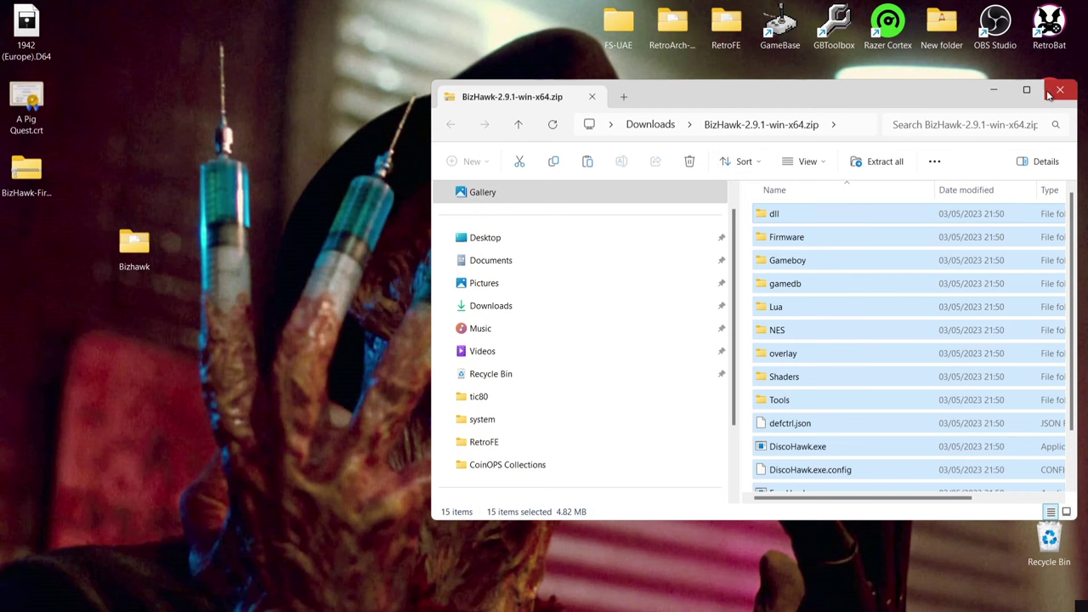
Step: Close the zip window and open the desktop Bizhawk folder maximized
{"action": "left_click", "coordinate": [1060, 90]}
{"action": "double_click", "coordinate": [136, 247]}
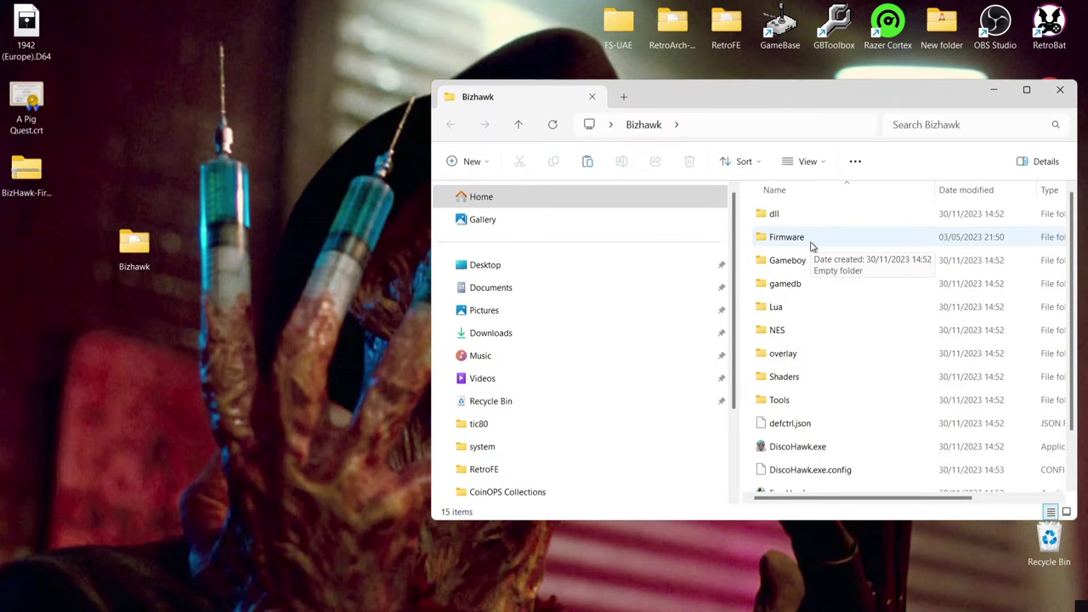
{"action": "double_click", "coordinate": [800, 100]}
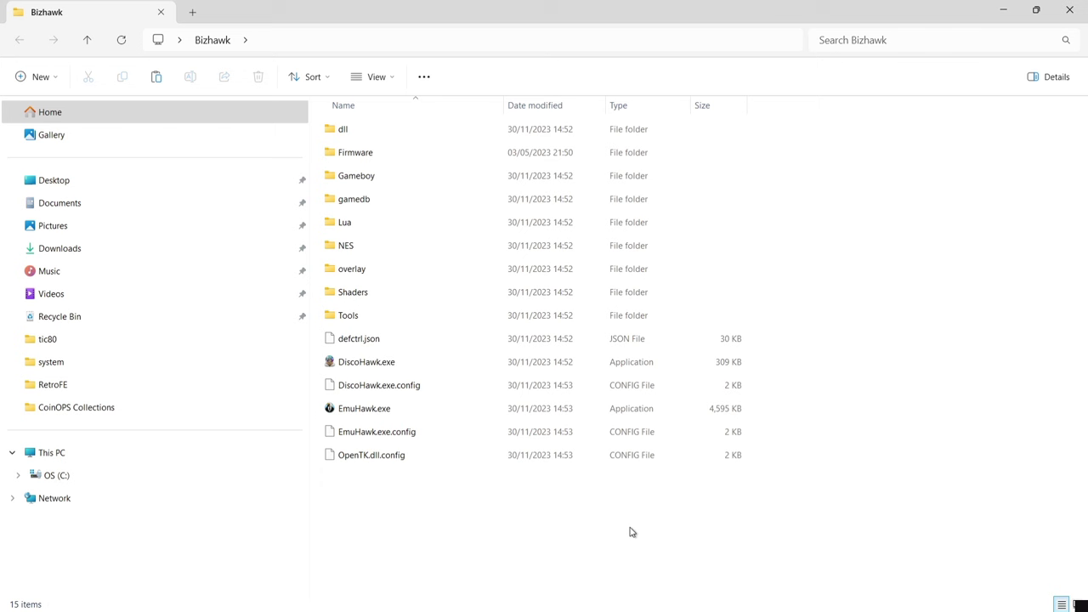
Step: Launch EmuHawk.exe and open Config > Firmwares in a maximized window
{"action": "double_click", "coordinate": [431, 411]}
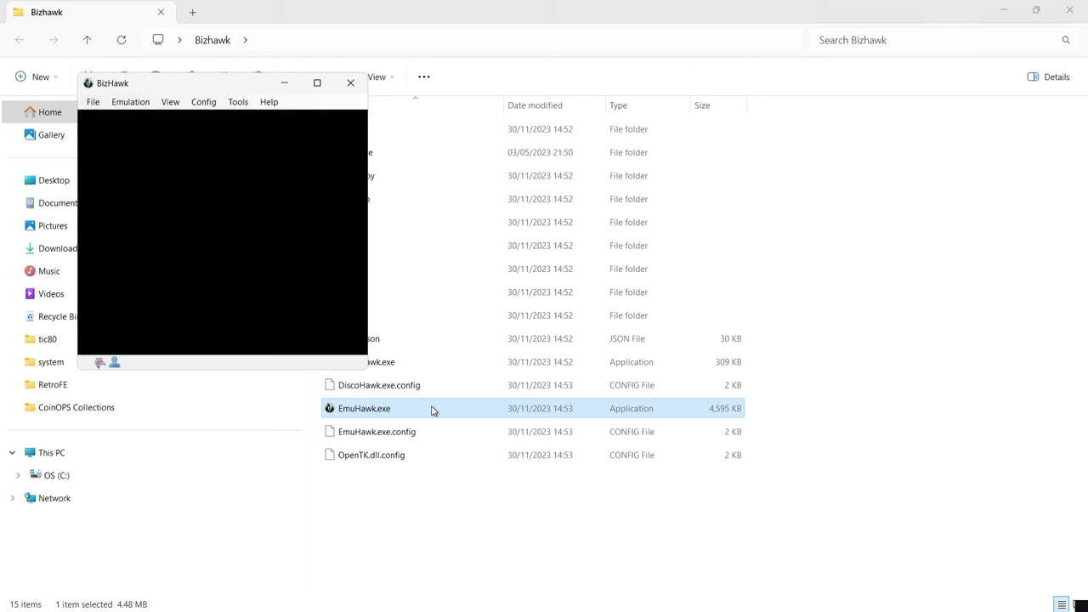
{"action": "left_click", "coordinate": [209, 102]}
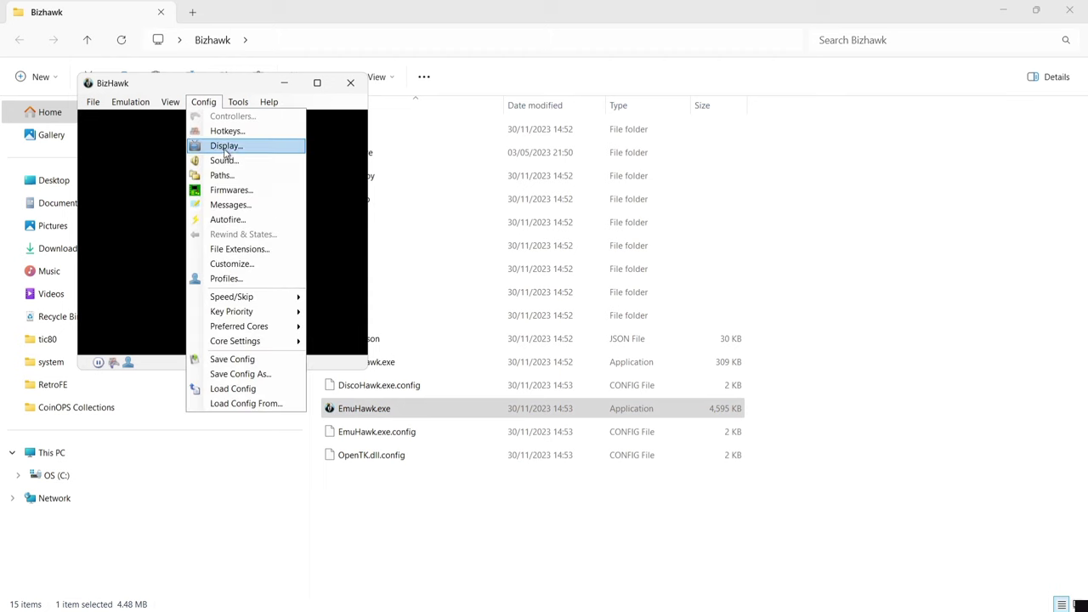
{"action": "left_click", "coordinate": [225, 190]}
{"action": "left_click", "coordinate": [582, 54]}
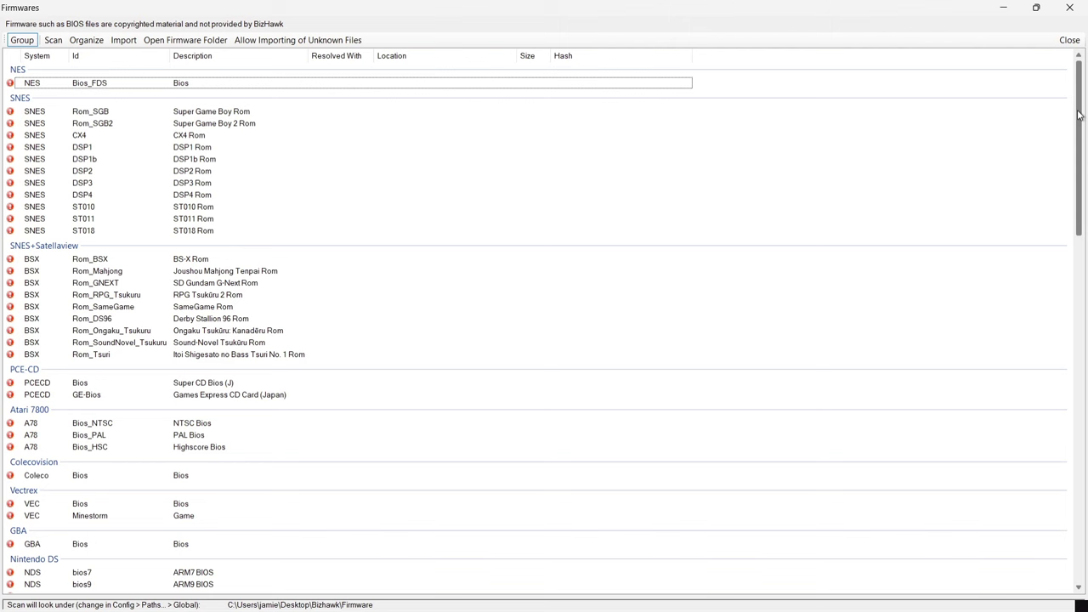
{"action": "left_click_drag", "start_coordinate": [1079, 115], "coordinate": [1080, 242]}
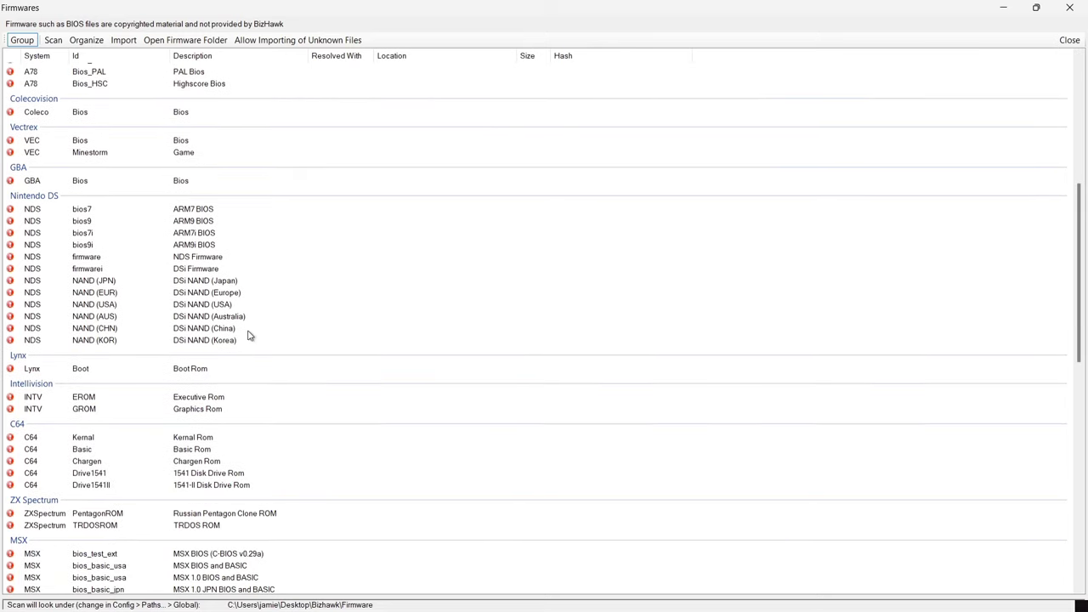
{"action": "left_click_drag", "start_coordinate": [1079, 239], "coordinate": [1086, 358]}
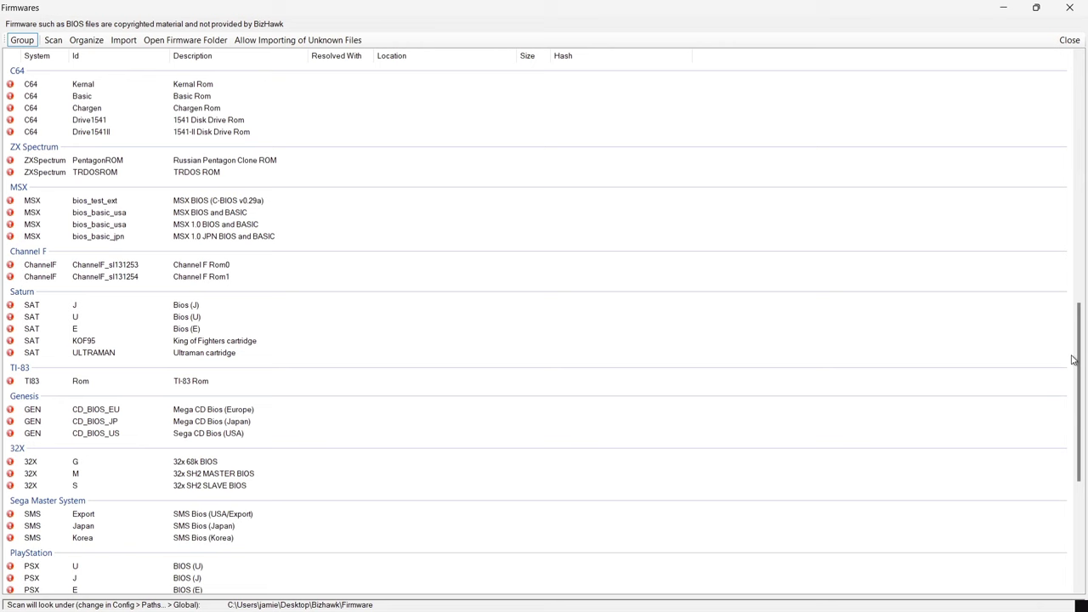
{"action": "left_click_drag", "start_coordinate": [1082, 353], "coordinate": [1080, 292]}
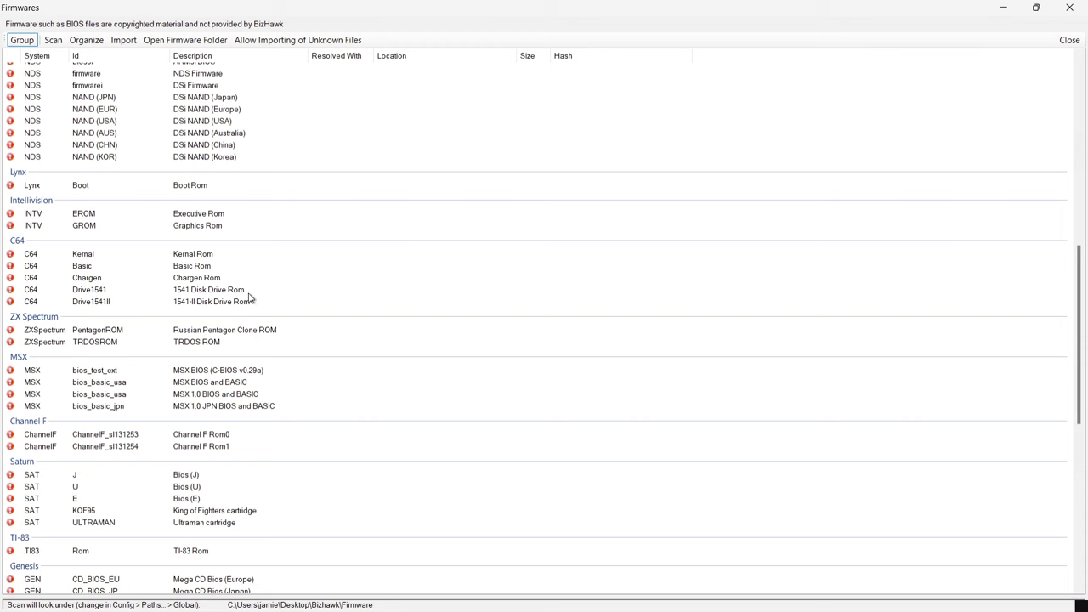
Step: Close BizHawk and copy all 68 BizHawk-Firmware-2.5.2.zip files into the Firmware folder
{"action": "key", "text": "Escape"}
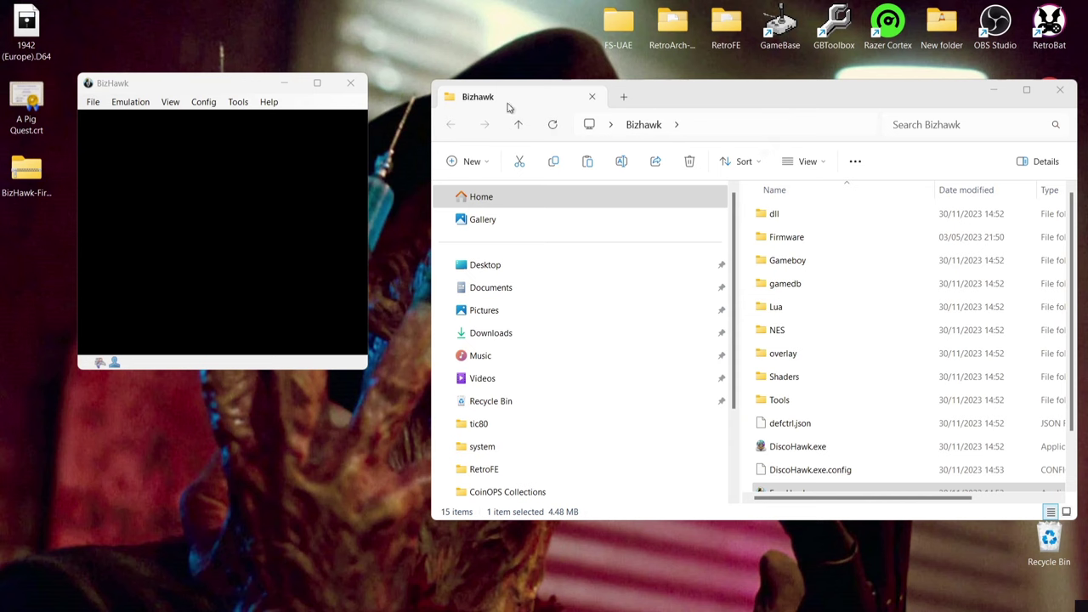
{"action": "left_click", "coordinate": [363, 93]}
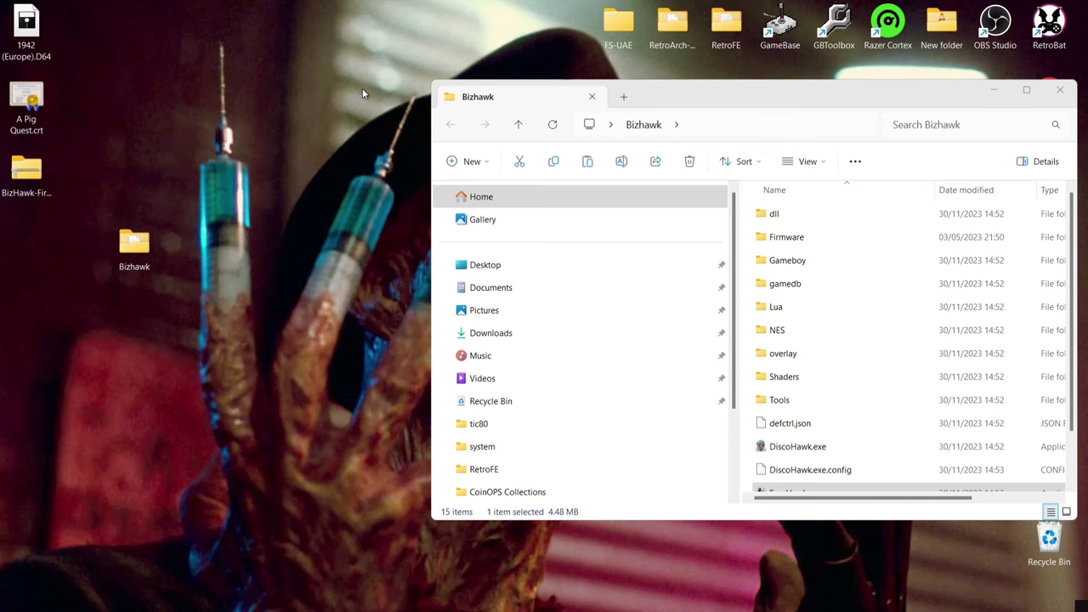
{"action": "double_click", "coordinate": [811, 240]}
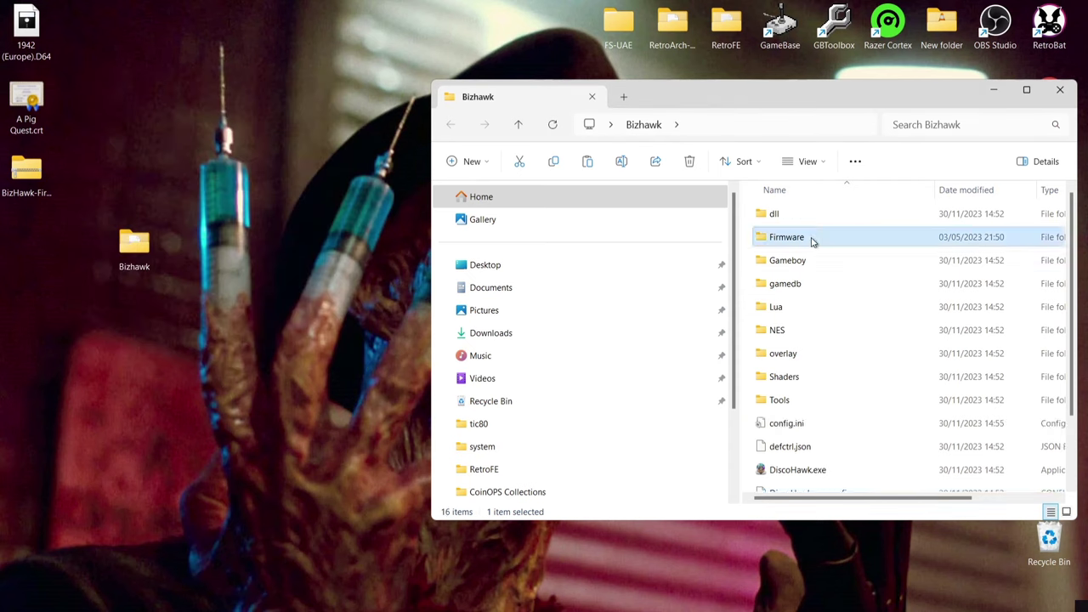
{"action": "double_click", "coordinate": [25, 189]}
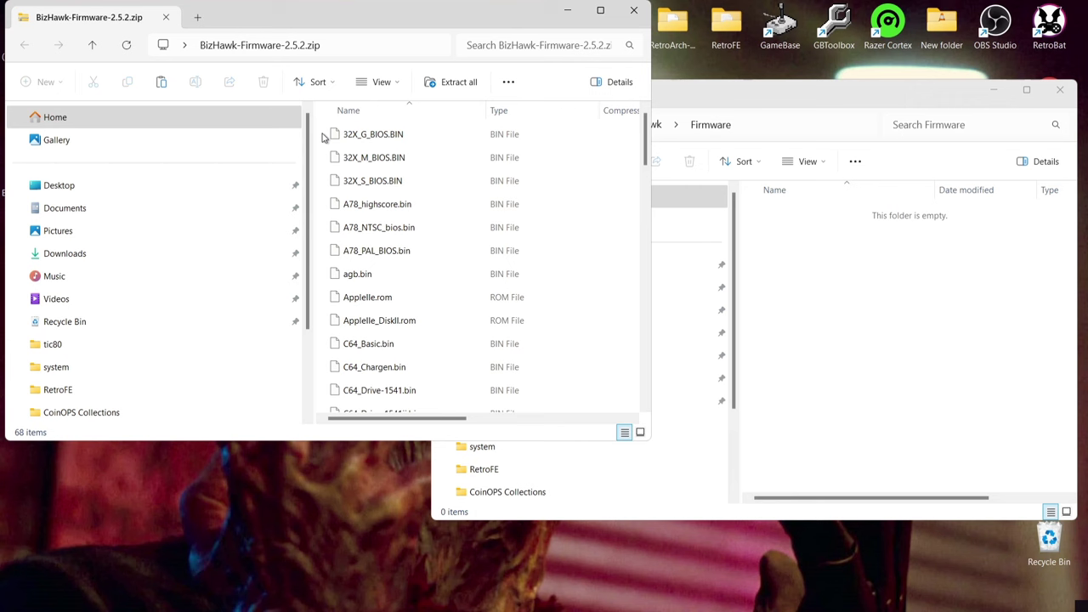
{"action": "left_click_drag", "start_coordinate": [323, 138], "coordinate": [454, 541]}
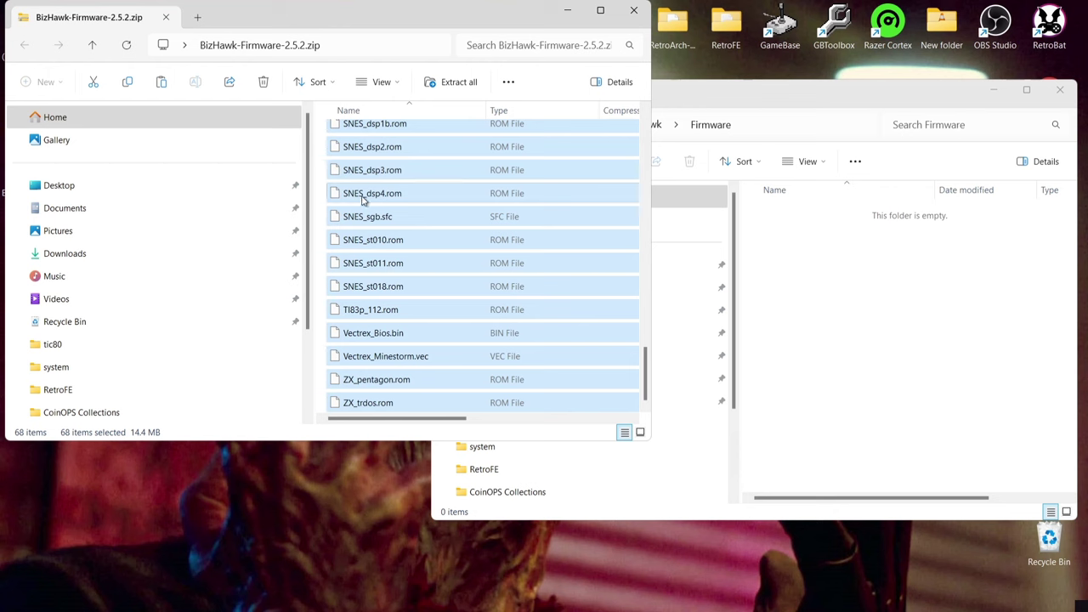
{"action": "left_click_drag", "start_coordinate": [364, 196], "coordinate": [878, 278]}
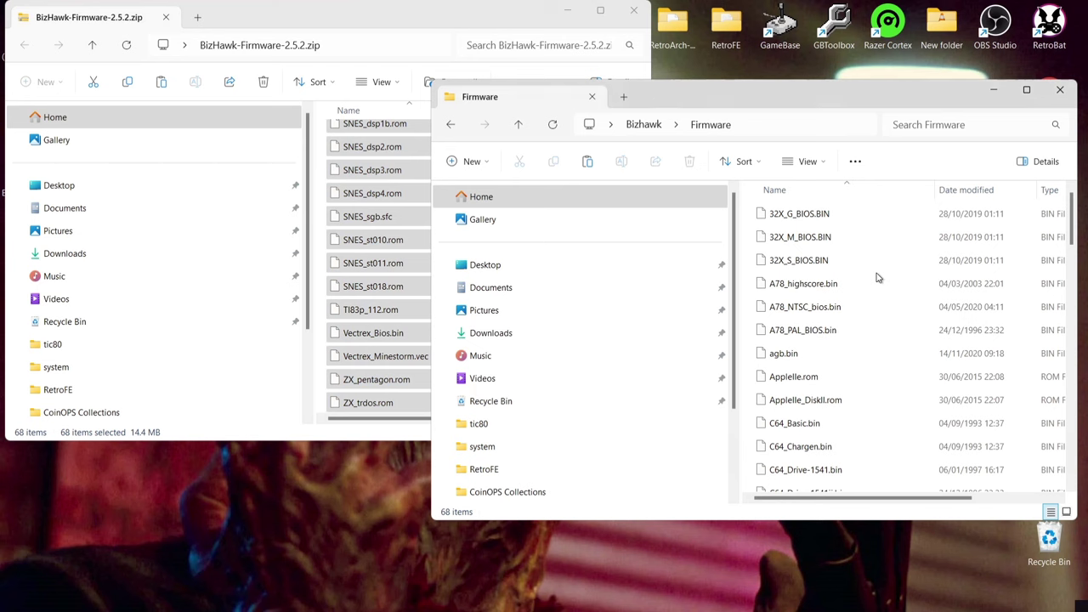
{"action": "left_click", "coordinate": [634, 10]}
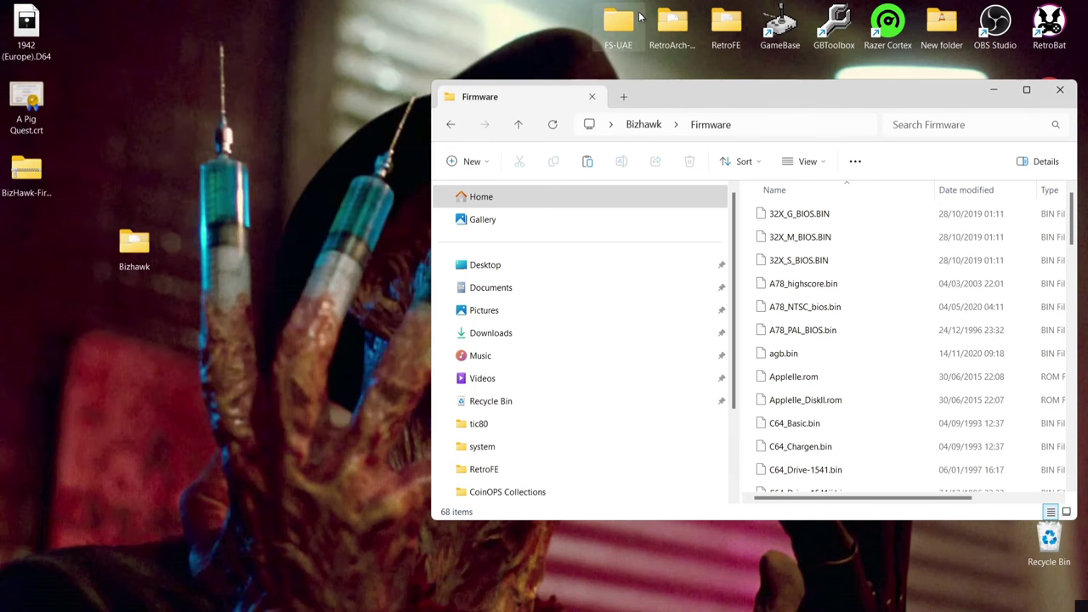
{"action": "double_click", "coordinate": [706, 102]}
Step: Return to the Bizhawk folder and relaunch EmuHawk with its window maximized
{"action": "left_click", "coordinate": [14, 46]}
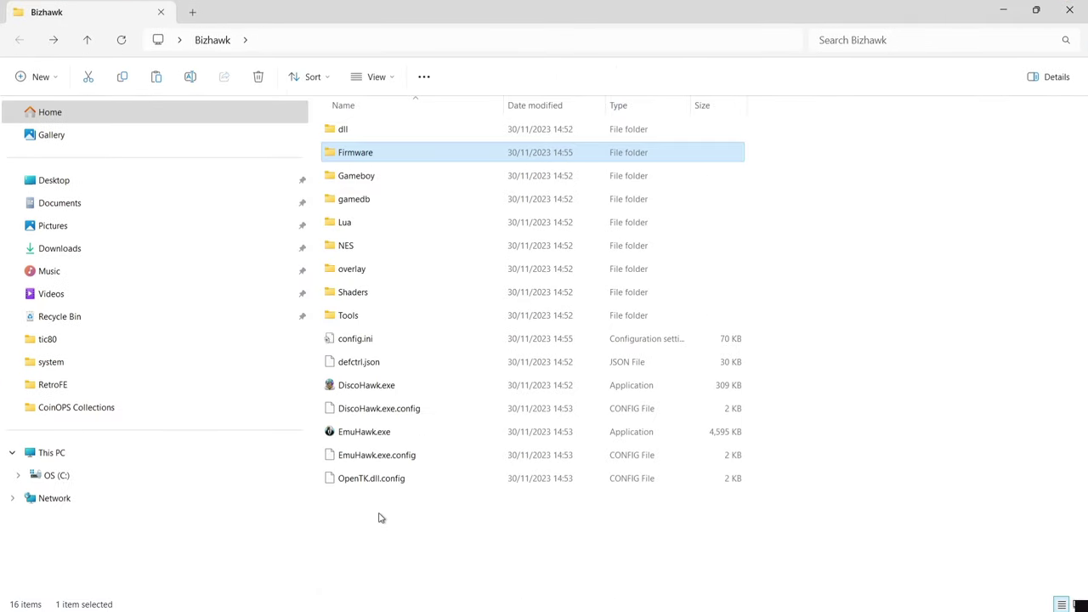
{"action": "double_click", "coordinate": [396, 433]}
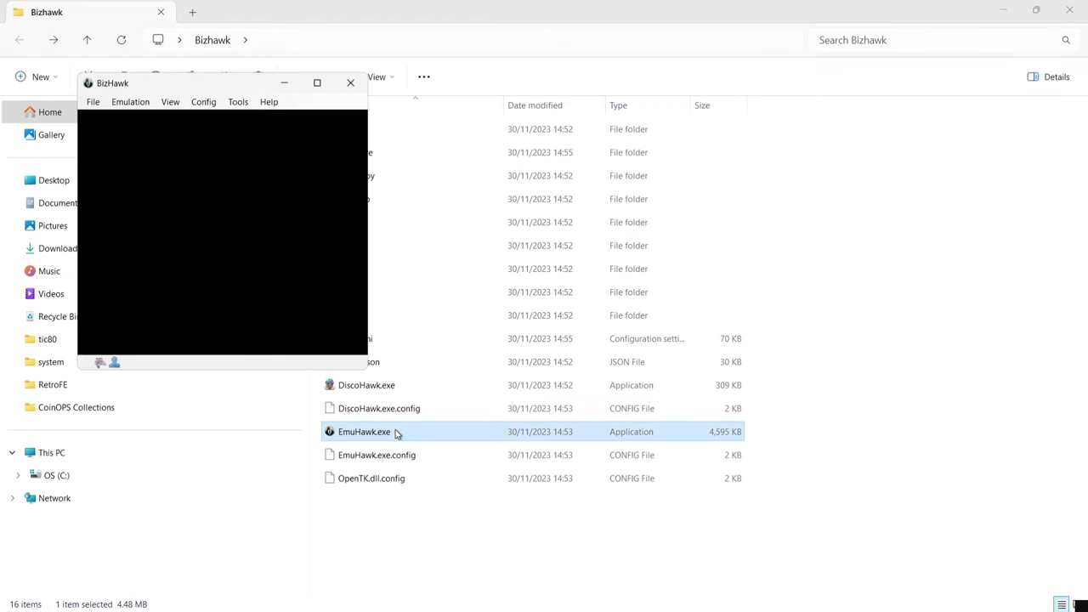
{"action": "double_click", "coordinate": [221, 82]}
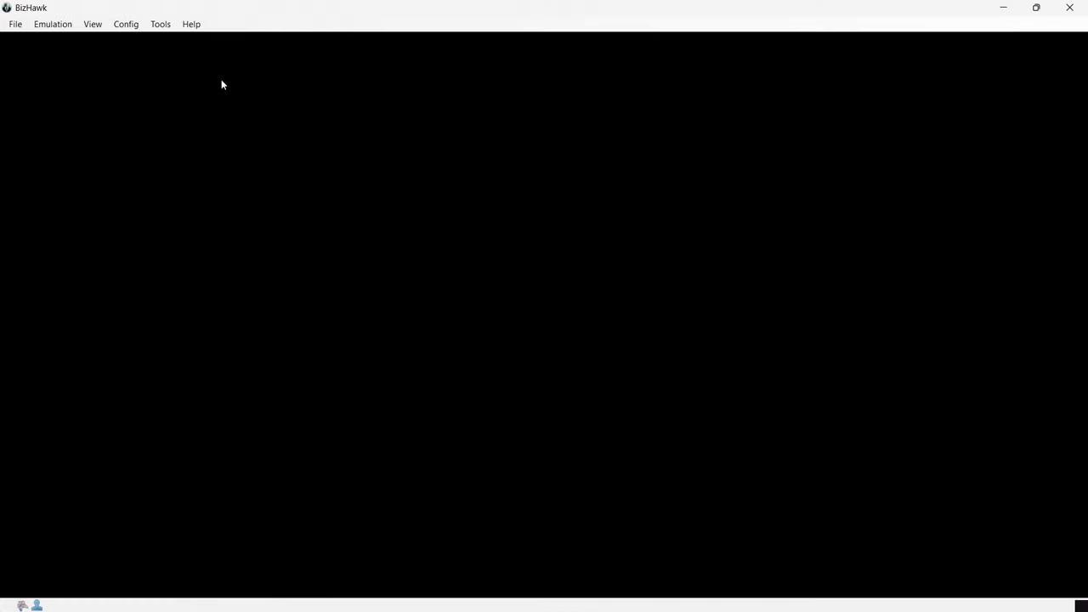
Step: In the maximized Firmwares dialog, verify the C64 Kernal, Basic, Chargen and disk drive ROMs
{"action": "left_click", "coordinate": [124, 27]}
{"action": "left_click", "coordinate": [168, 110]}
{"action": "double_click", "coordinate": [524, 144]}
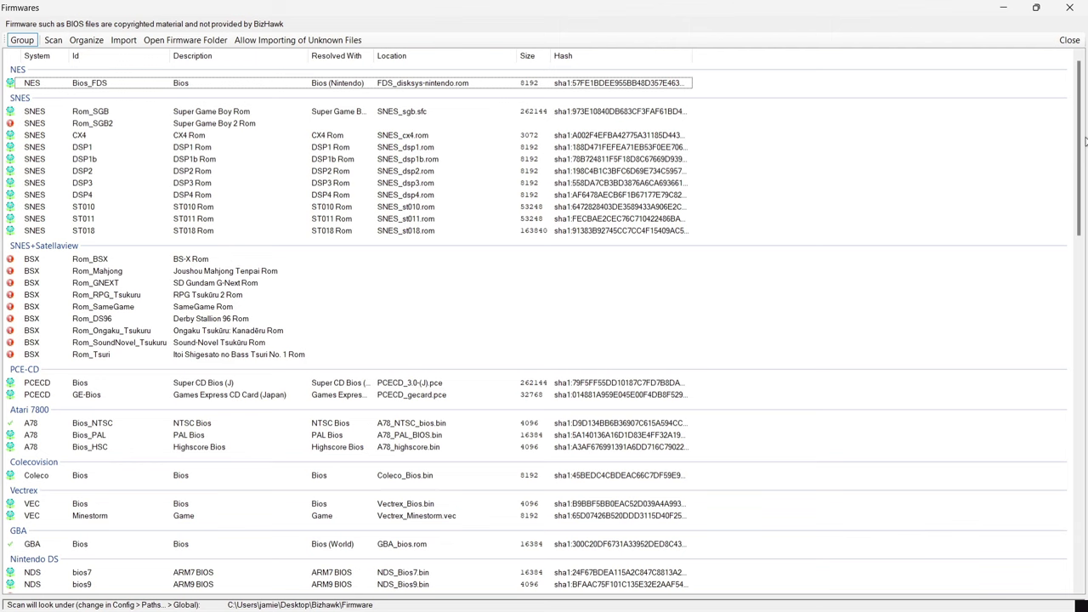
{"action": "left_click_drag", "start_coordinate": [1085, 141], "coordinate": [1087, 385]}
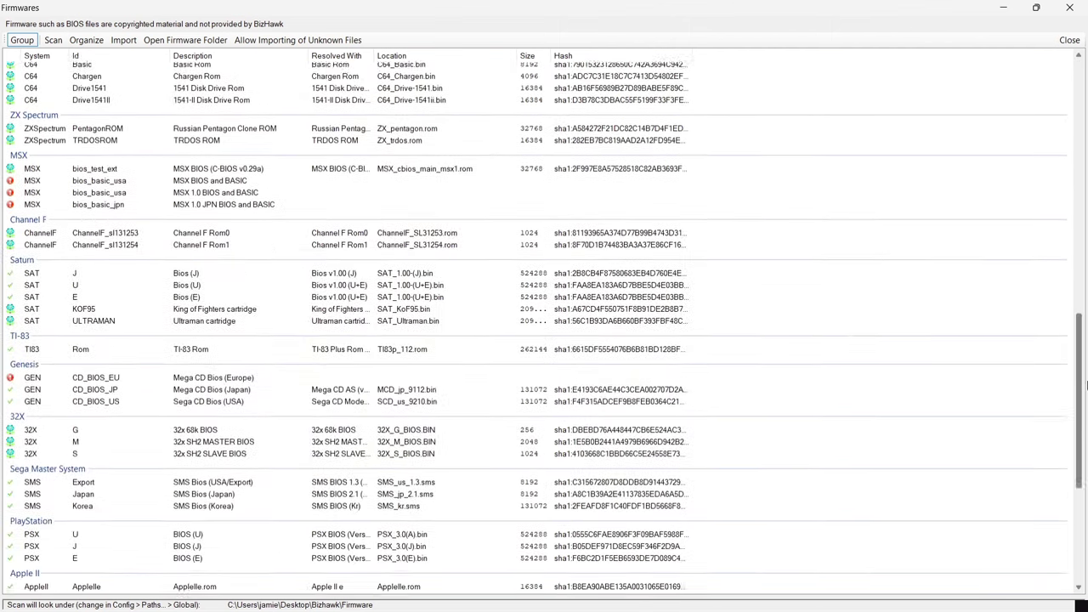
{"action": "scroll", "coordinate": [416, 387], "scroll_direction": "up", "scroll_amount": 9}
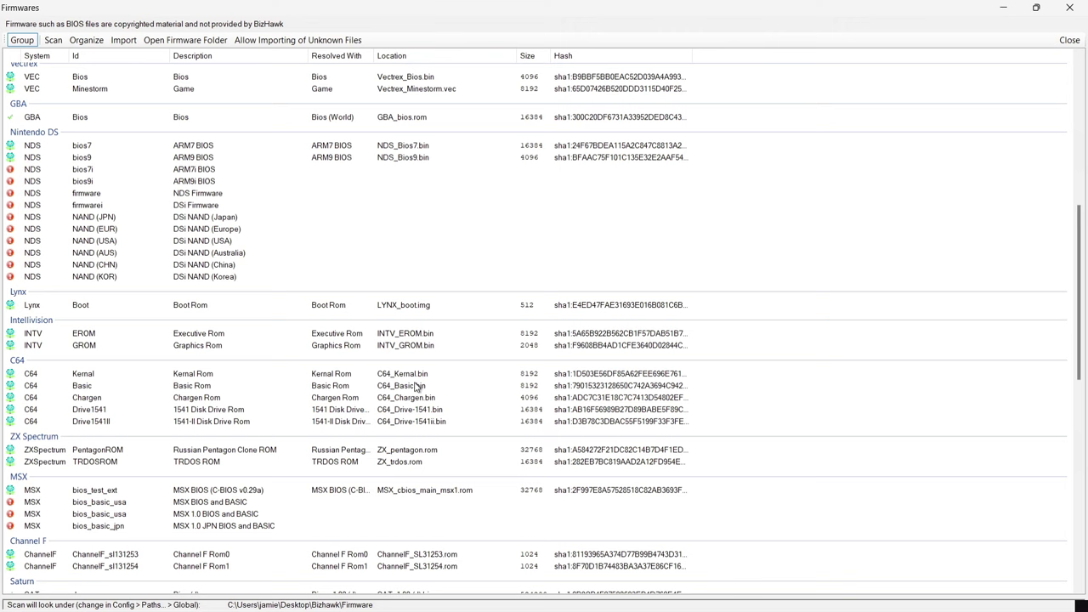
{"action": "left_click", "coordinate": [30, 375]}
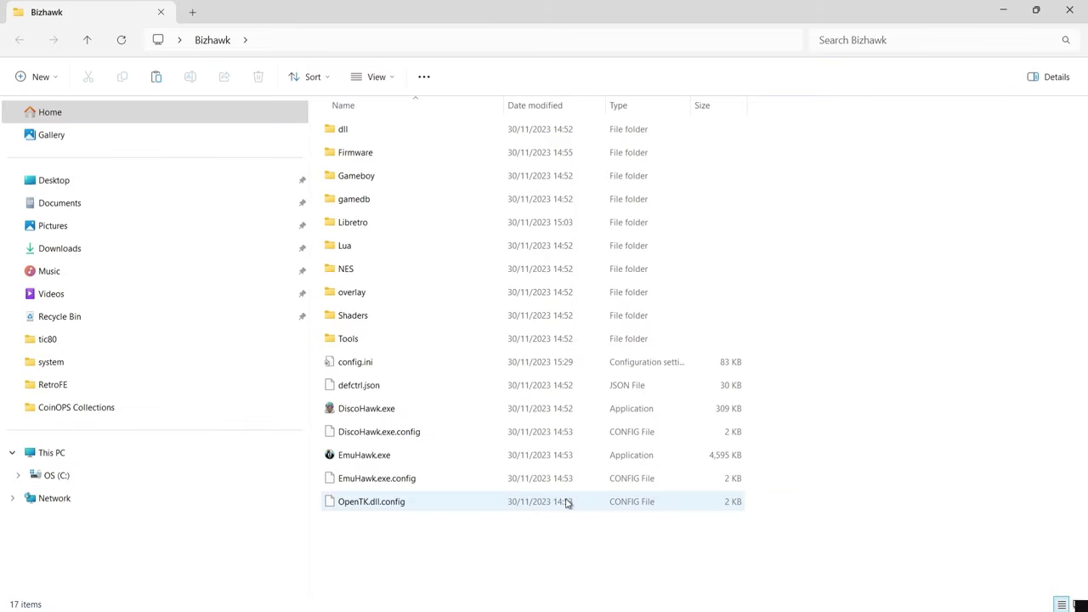
Step: Create a new folder named 'Roms' in the Bizhawk folder
{"action": "right_click", "coordinate": [463, 543]}
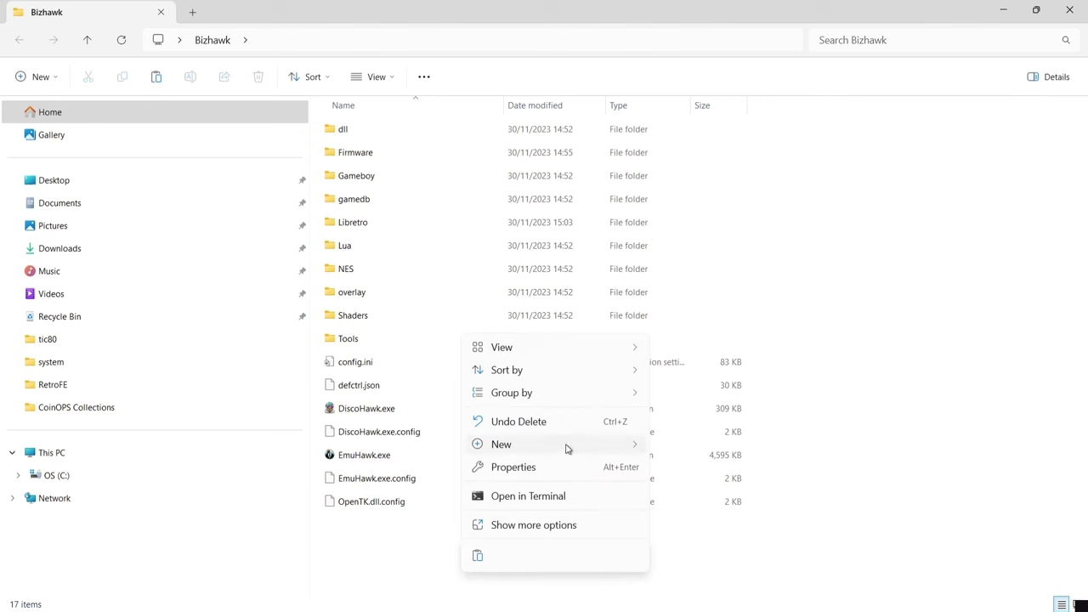
{"action": "mouse_move", "coordinate": [566, 448]}
{"action": "left_click", "coordinate": [687, 446]}
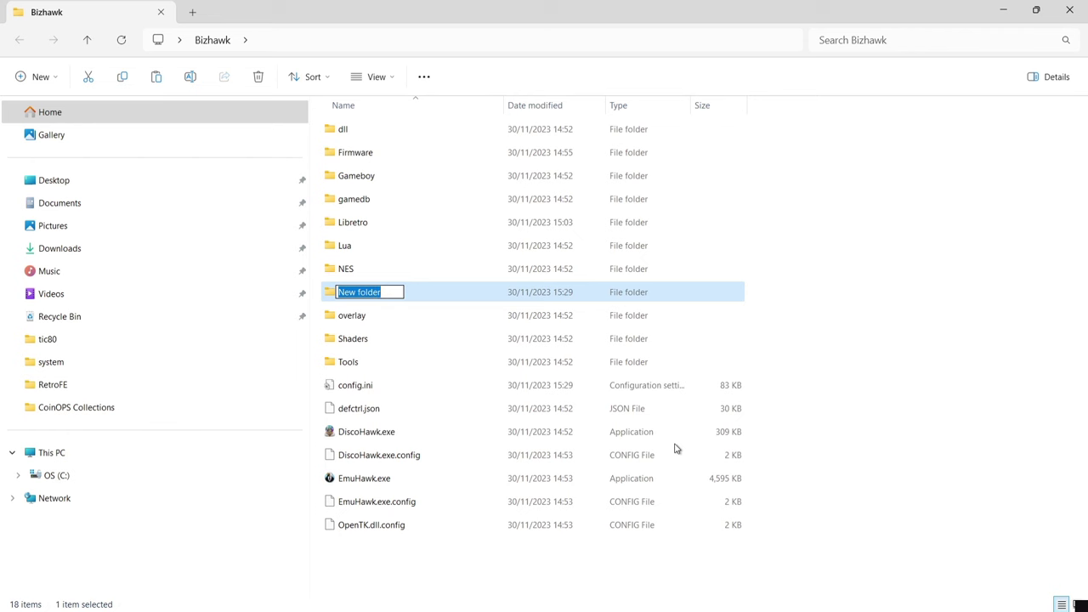
{"action": "type", "text": "Roms"}
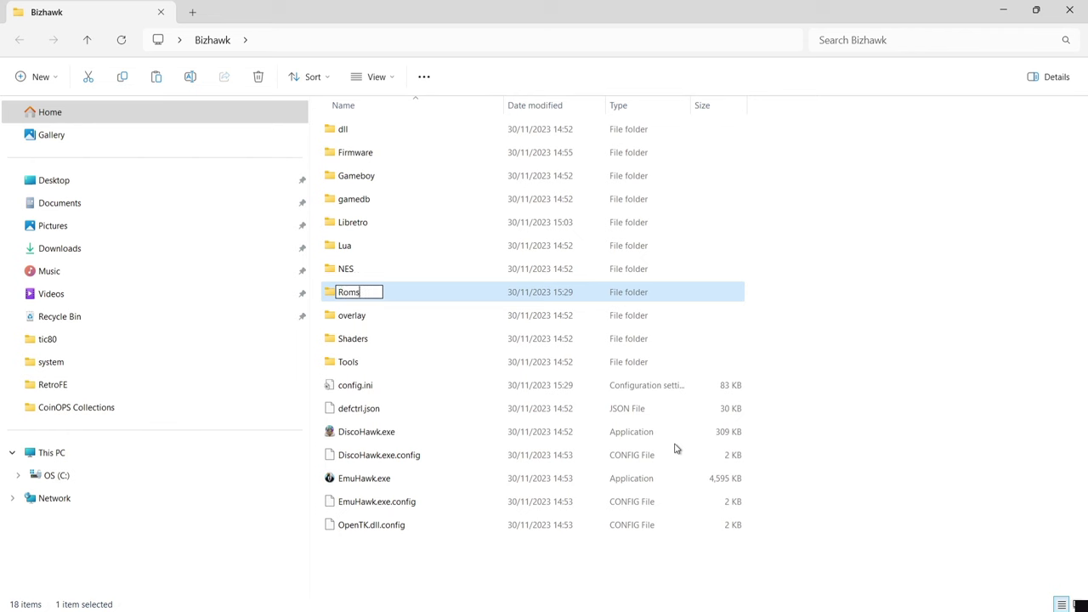
{"action": "key", "text": "Return"}
Step: Inside Roms, create a subfolder named 'C64'
{"action": "double_click", "coordinate": [362, 299]}
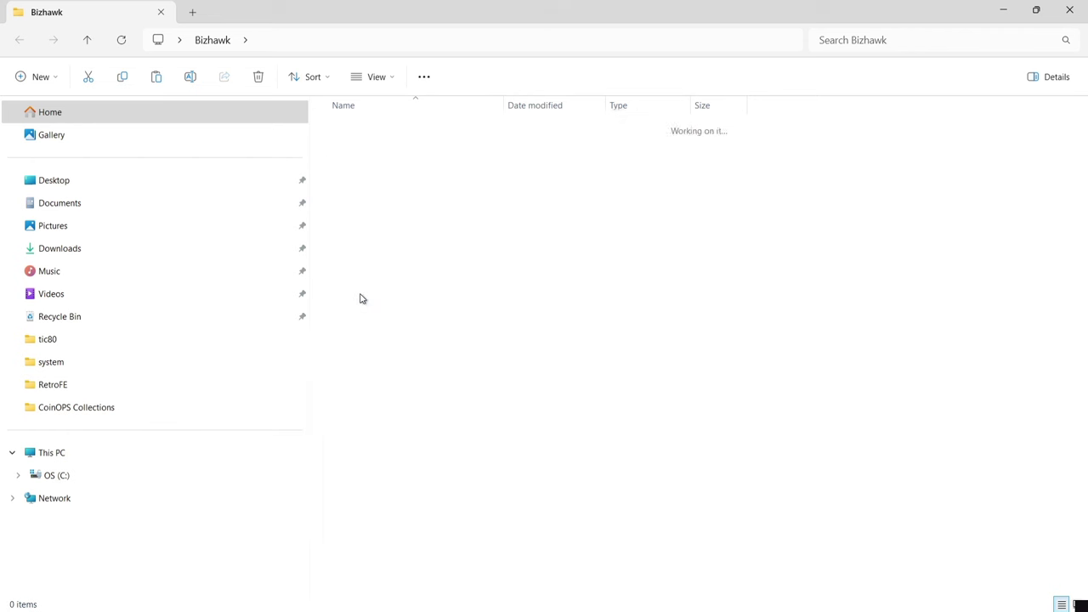
{"action": "right_click", "coordinate": [430, 249]}
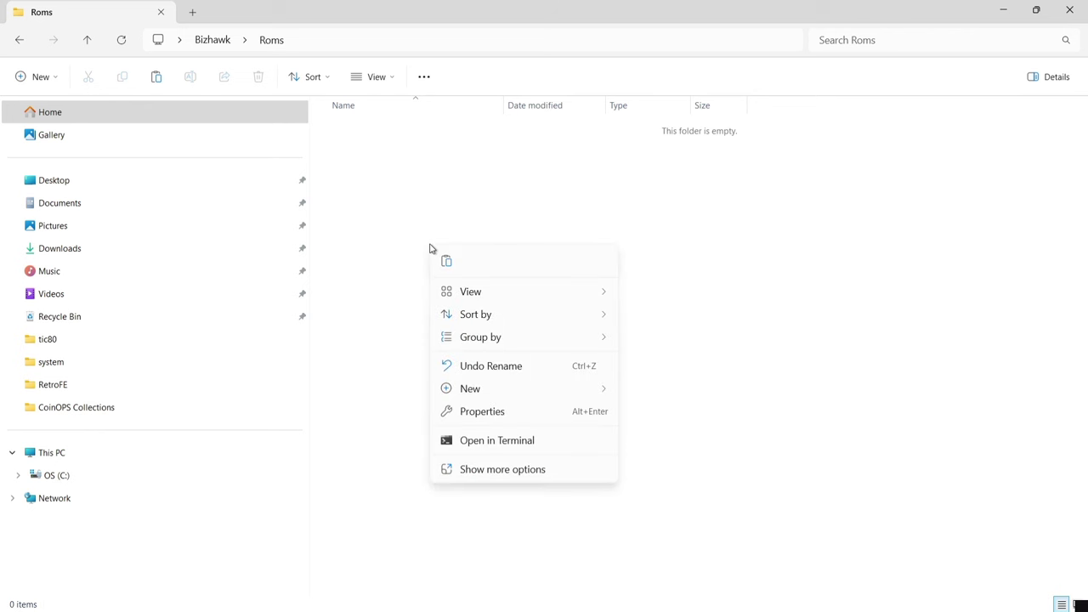
{"action": "mouse_move", "coordinate": [480, 302]}
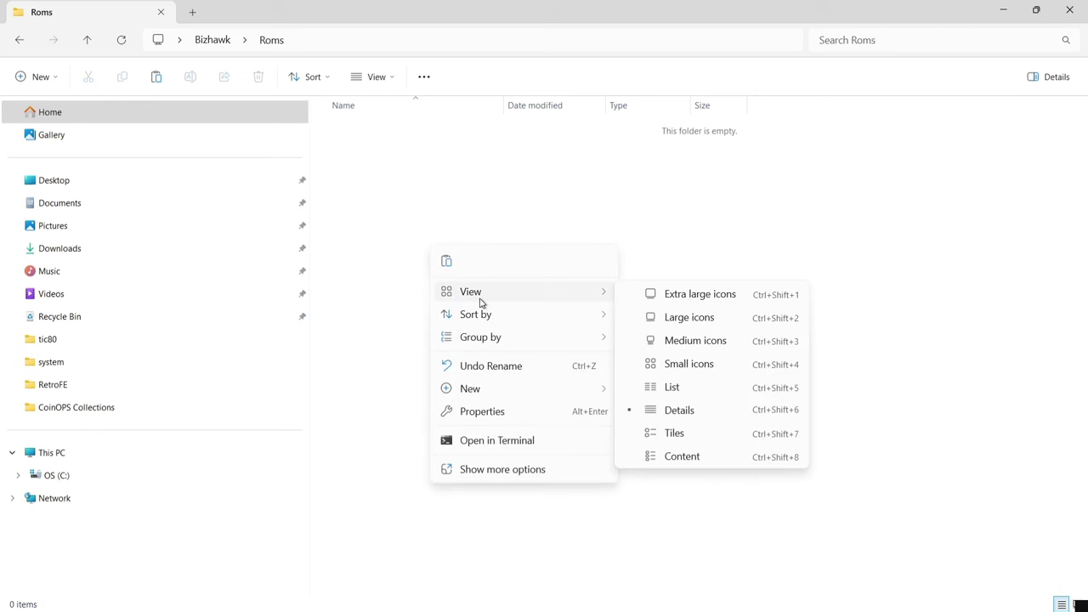
{"action": "mouse_move", "coordinate": [520, 389]}
{"action": "left_click", "coordinate": [648, 392]}
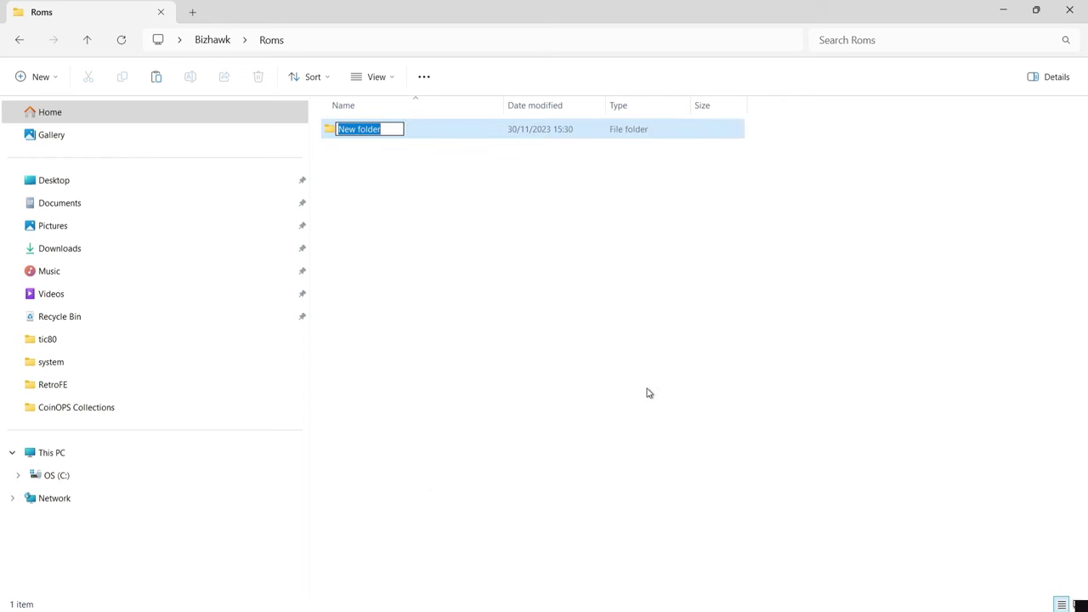
{"action": "type", "text": "C64"}
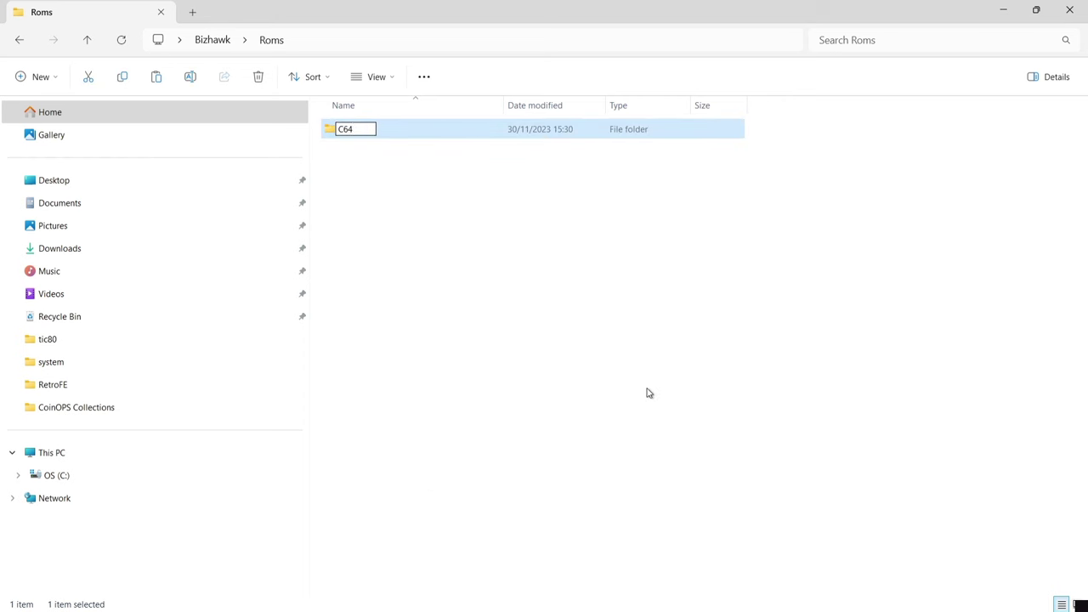
{"action": "key", "text": "Return"}
{"action": "left_click", "coordinate": [648, 392]}
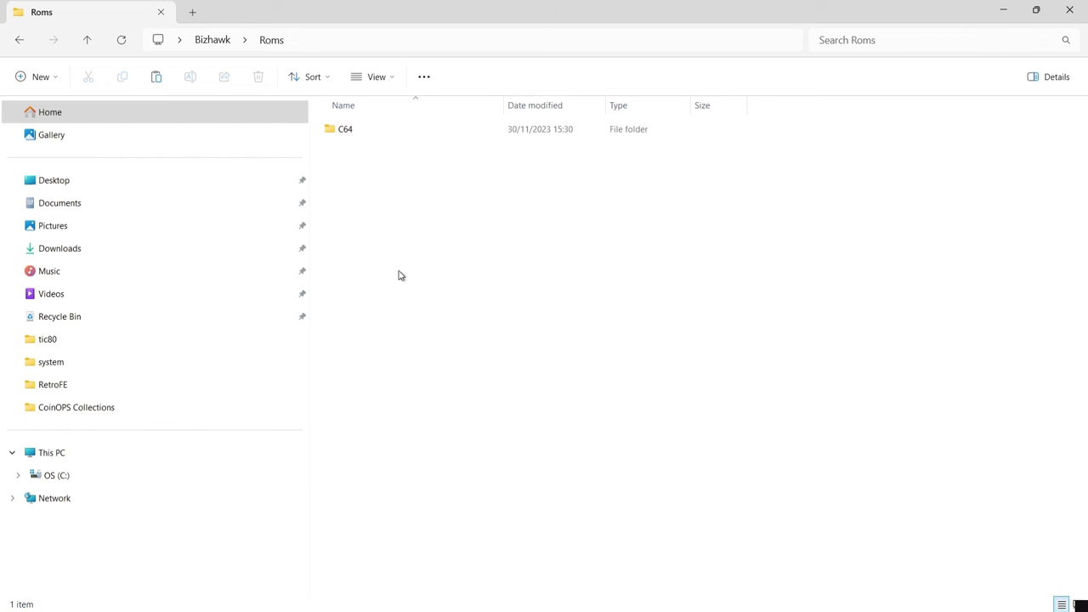
Step: Move 1942 (Europe).D64 and A Pig Quest.crt from the desktop into C64, then return to Bizhawk
{"action": "double_click", "coordinate": [464, 5]}
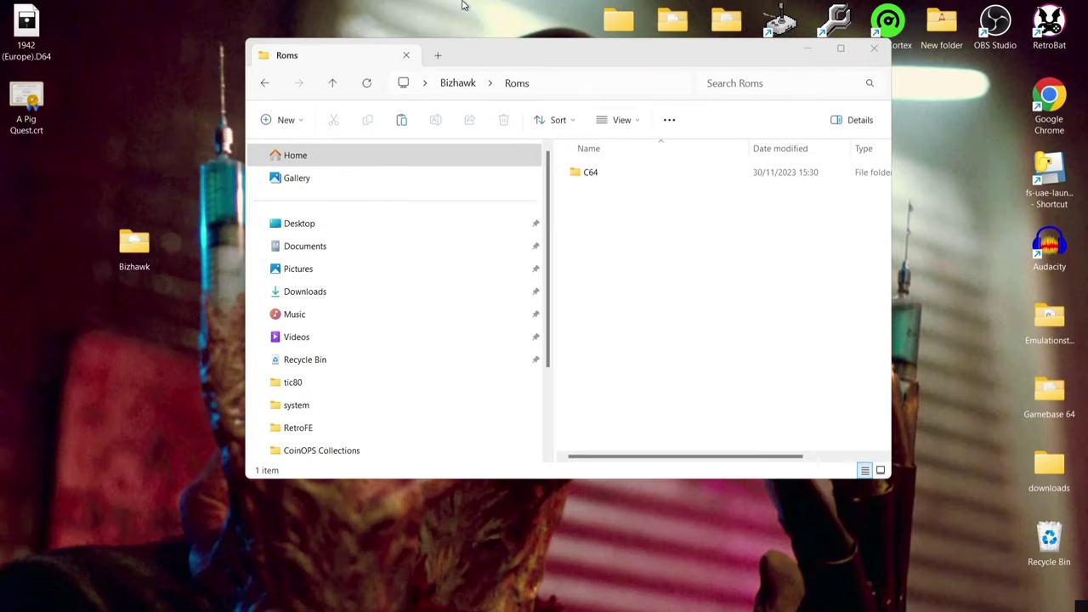
{"action": "double_click", "coordinate": [593, 174]}
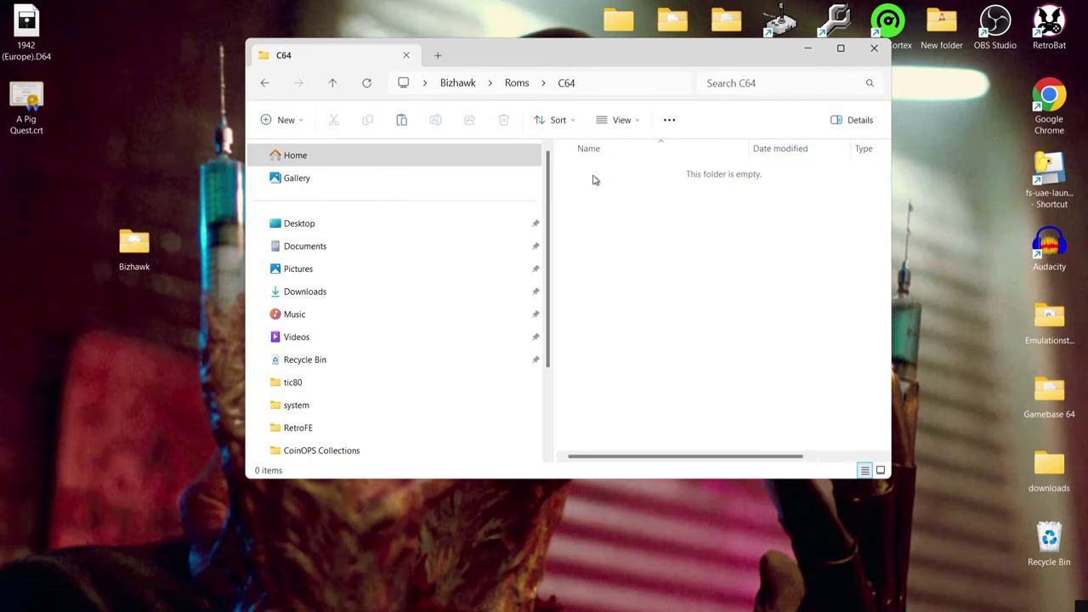
{"action": "left_click_drag", "start_coordinate": [130, 147], "coordinate": [673, 224]}
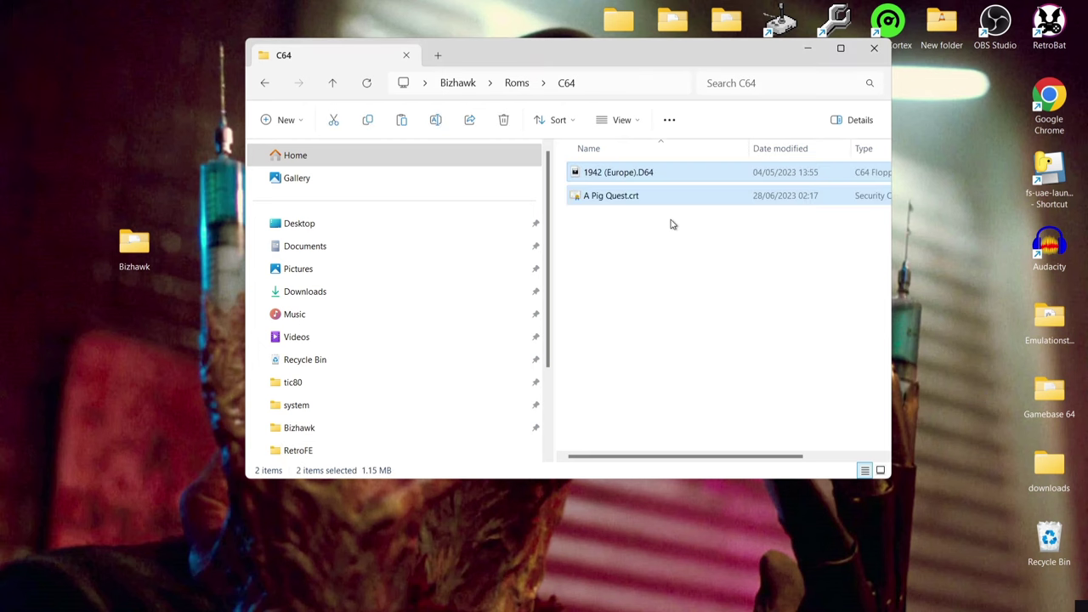
{"action": "left_click", "coordinate": [265, 83]}
{"action": "double_click", "coordinate": [502, 49]}
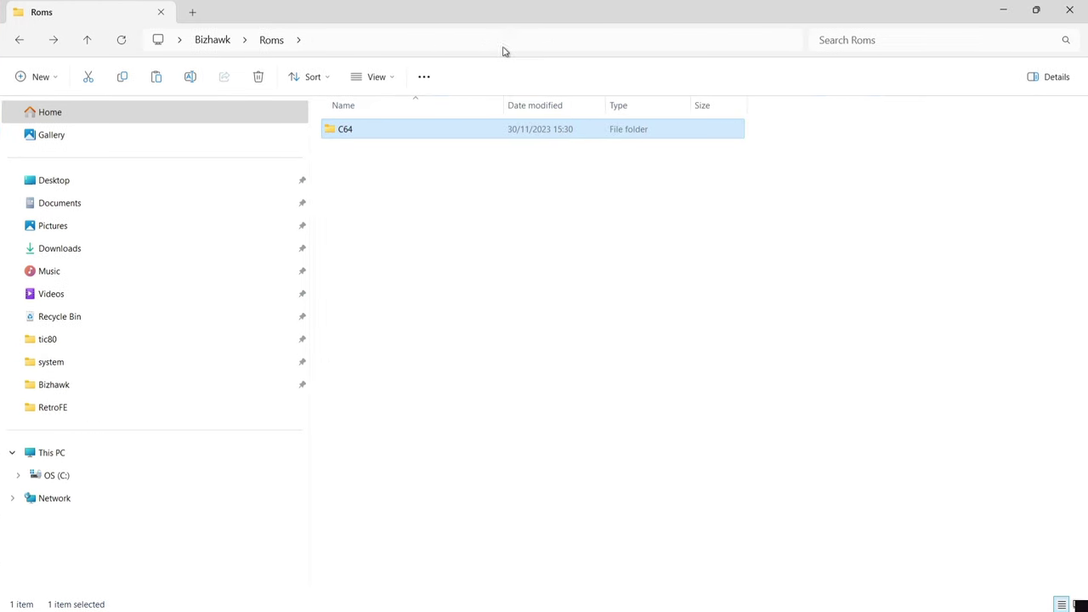
{"action": "left_click", "coordinate": [13, 42]}
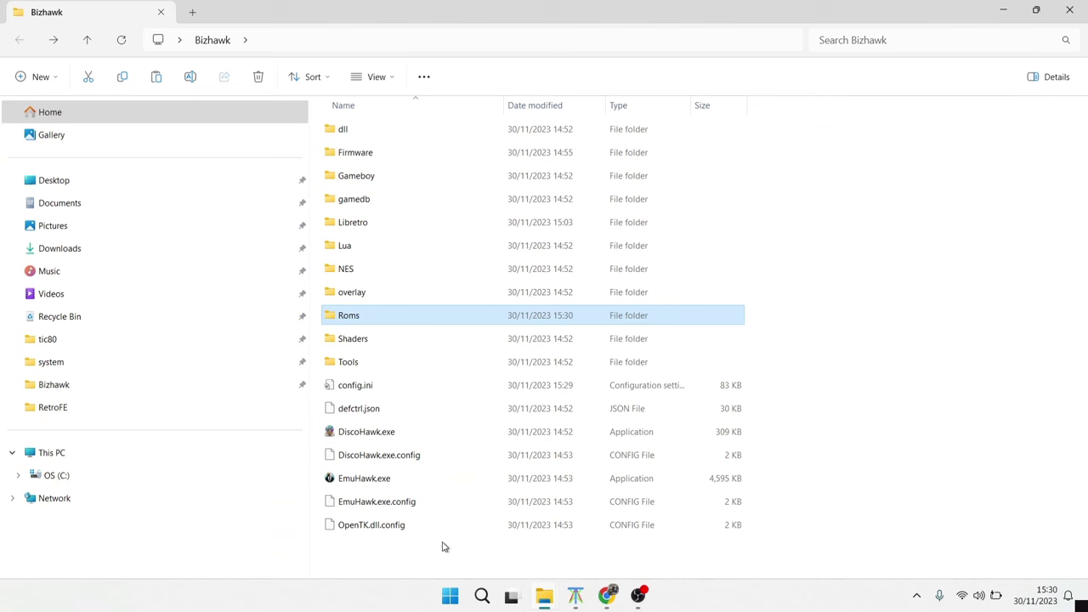
Step: Launch EmuHawk and load A Pig Quest.crt from Roms\C64 through Open ROM
{"action": "double_click", "coordinate": [382, 483]}
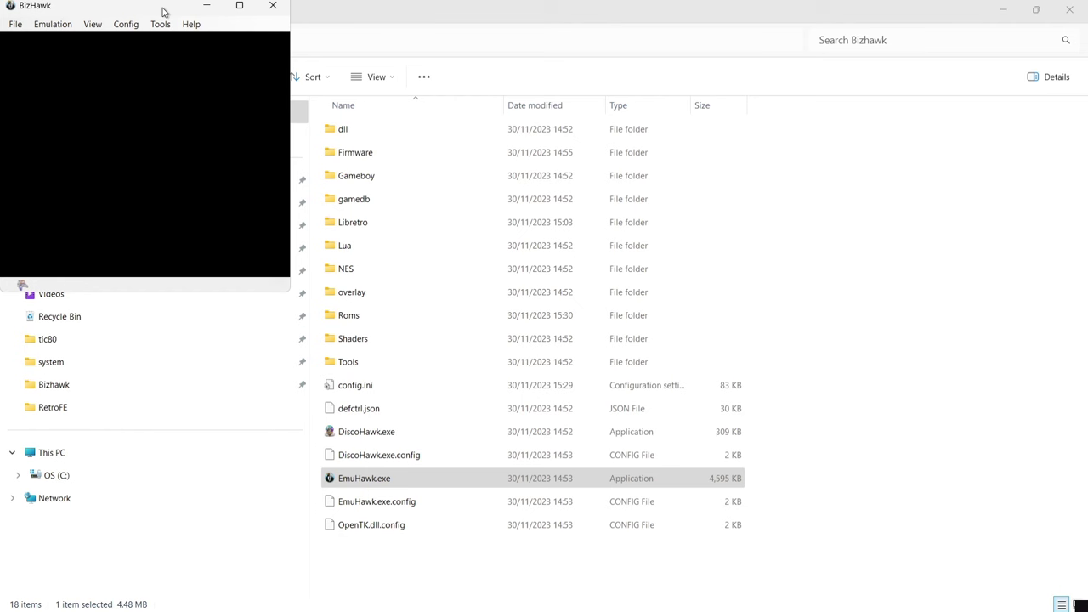
{"action": "left_click", "coordinate": [16, 26]}
{"action": "left_click", "coordinate": [25, 39]}
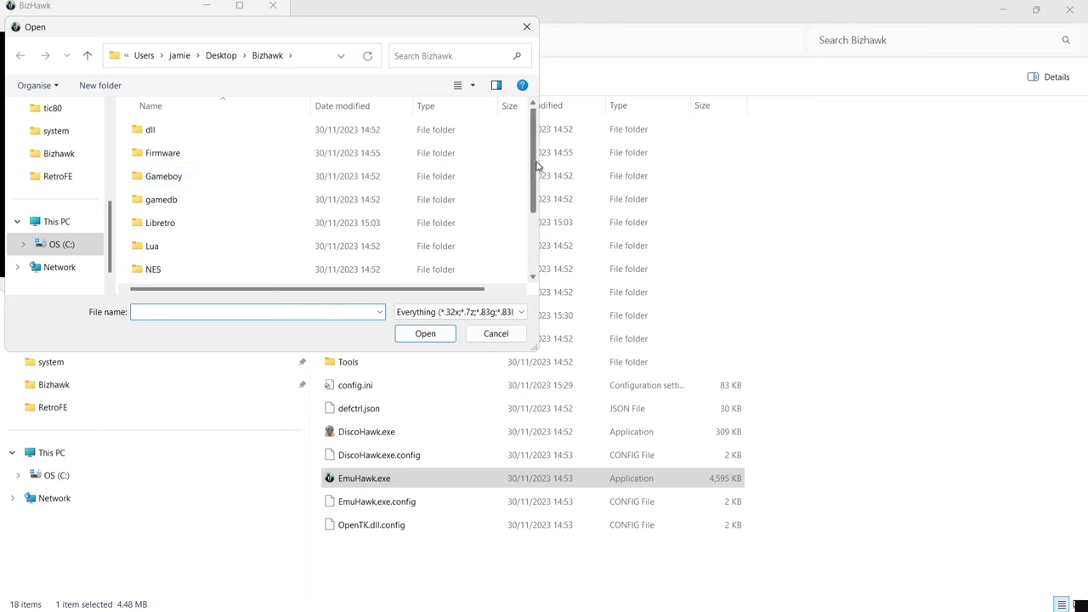
{"action": "scroll", "coordinate": [537, 167], "scroll_direction": "down", "scroll_amount": 2}
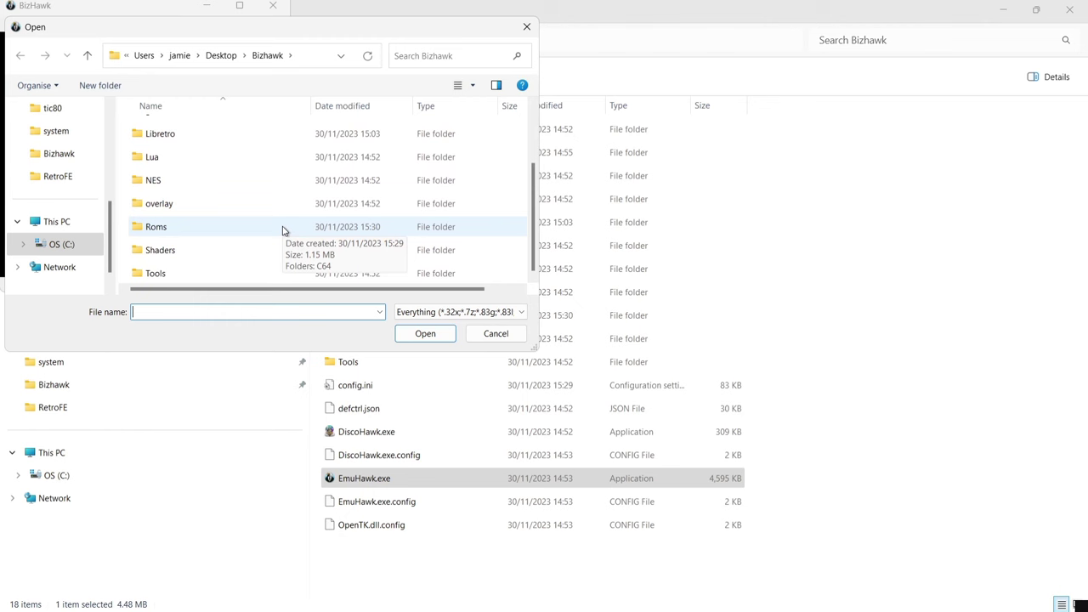
{"action": "double_click", "coordinate": [283, 228]}
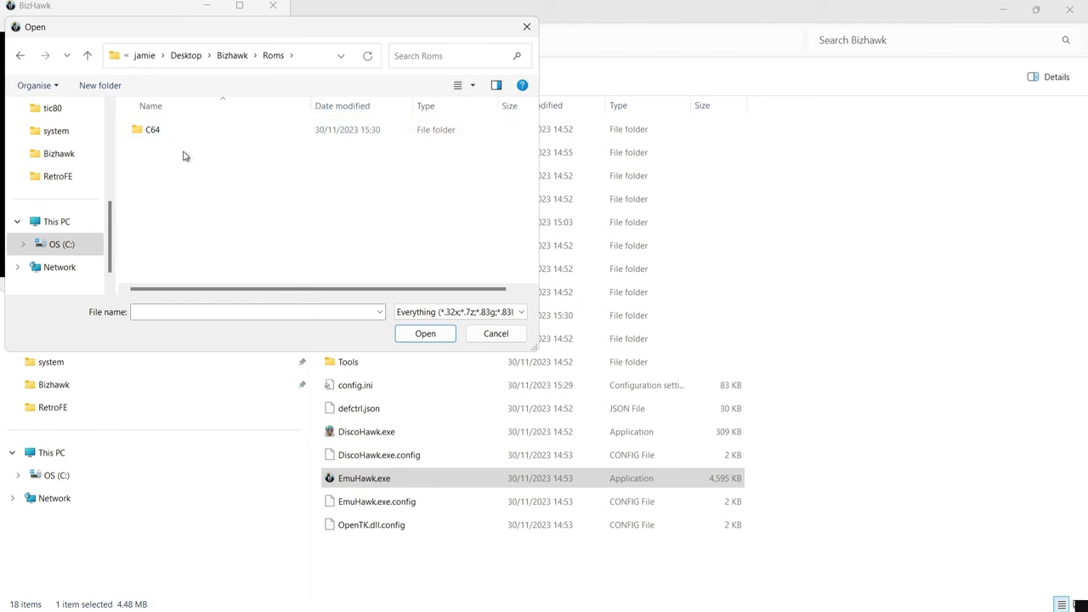
{"action": "double_click", "coordinate": [170, 134]}
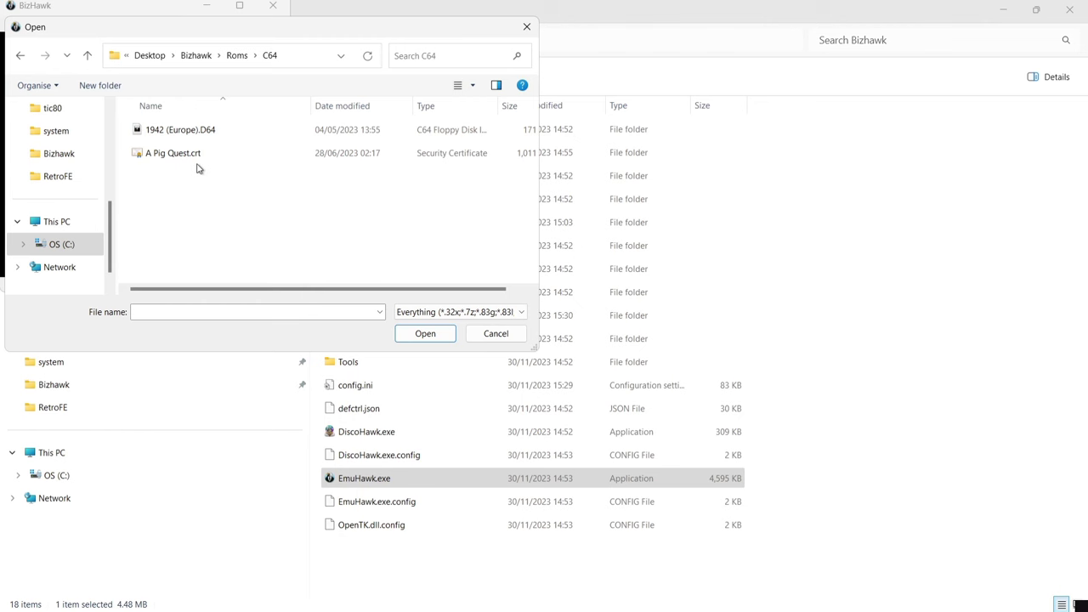
{"action": "double_click", "coordinate": [288, 161]}
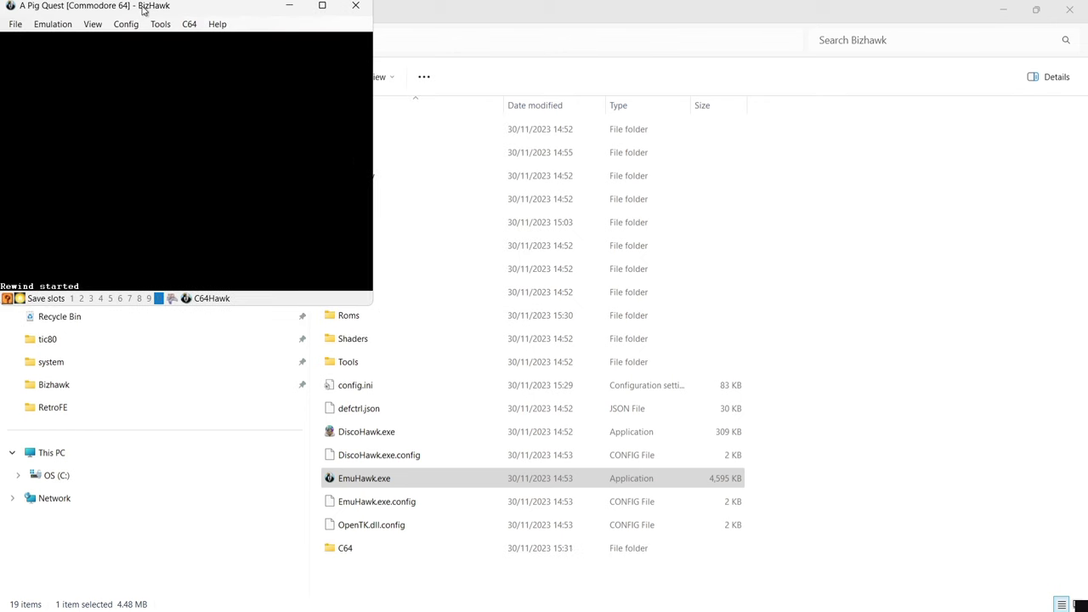
Step: Move the BizHawk window showing the PIGGY 18 title screen toward the screen centre
{"action": "left_click_drag", "start_coordinate": [145, 9], "coordinate": [250, 26]}
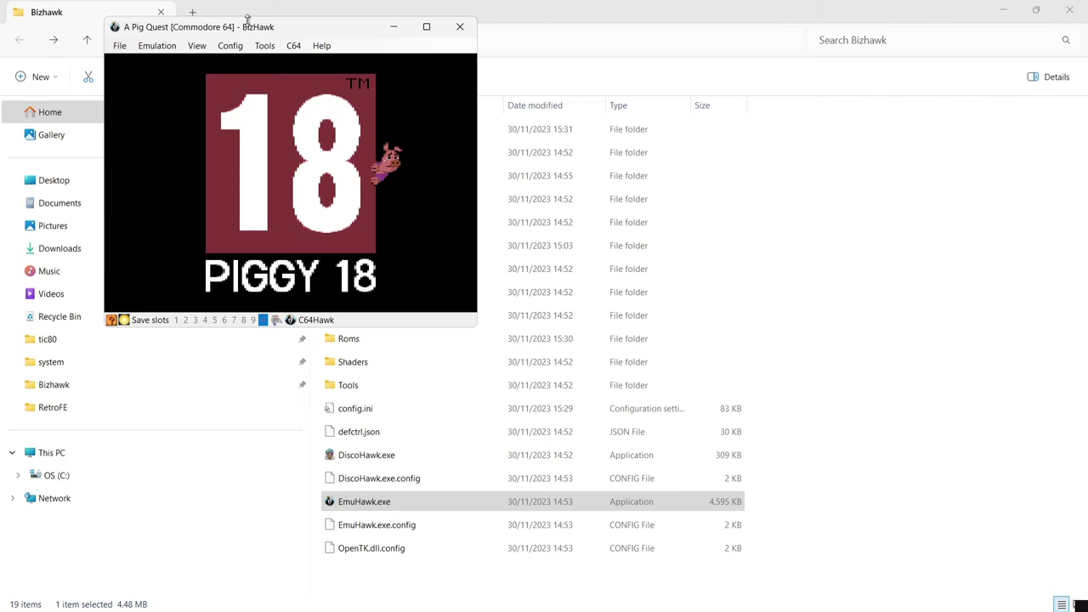
{"action": "left_click_drag", "start_coordinate": [259, 30], "coordinate": [625, 108]}
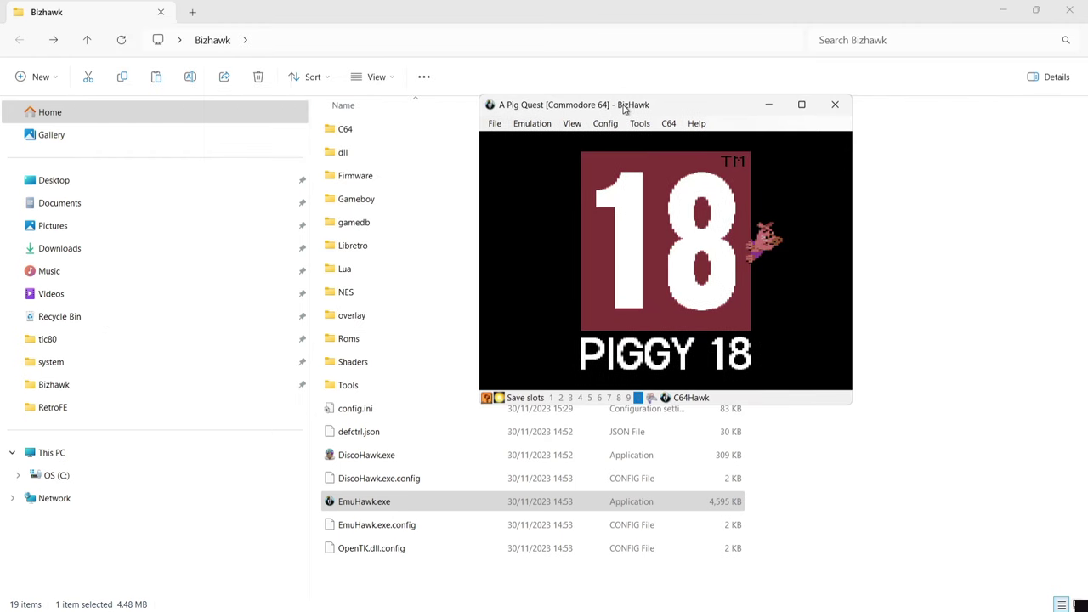